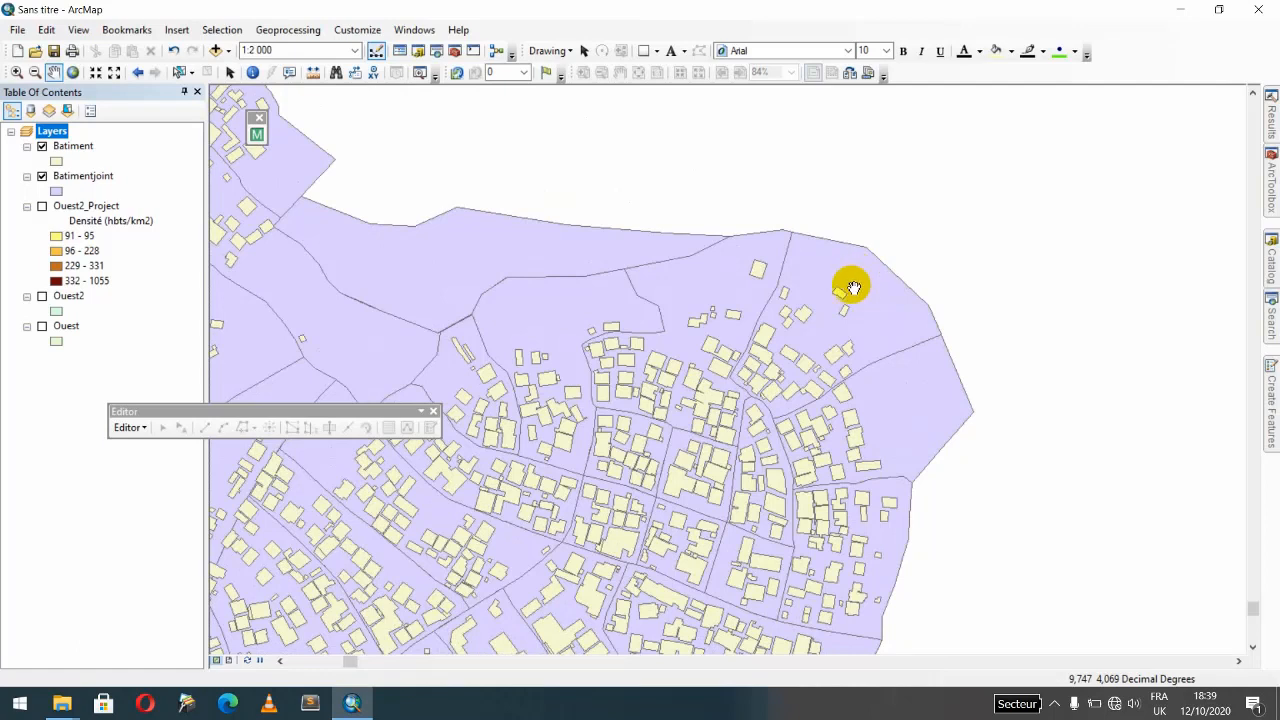
# Examine the building footprints and block polygons in the northeastern part of the map and along its southern edge
pyautogui.moveTo(719, 418)
pyautogui.mouseDown()
pyautogui.moveTo(757, 373)
pyautogui.moveTo(837, 400)
pyautogui.moveTo(858, 457)
pyautogui.moveTo(718, 399)
pyautogui.mouseUp()
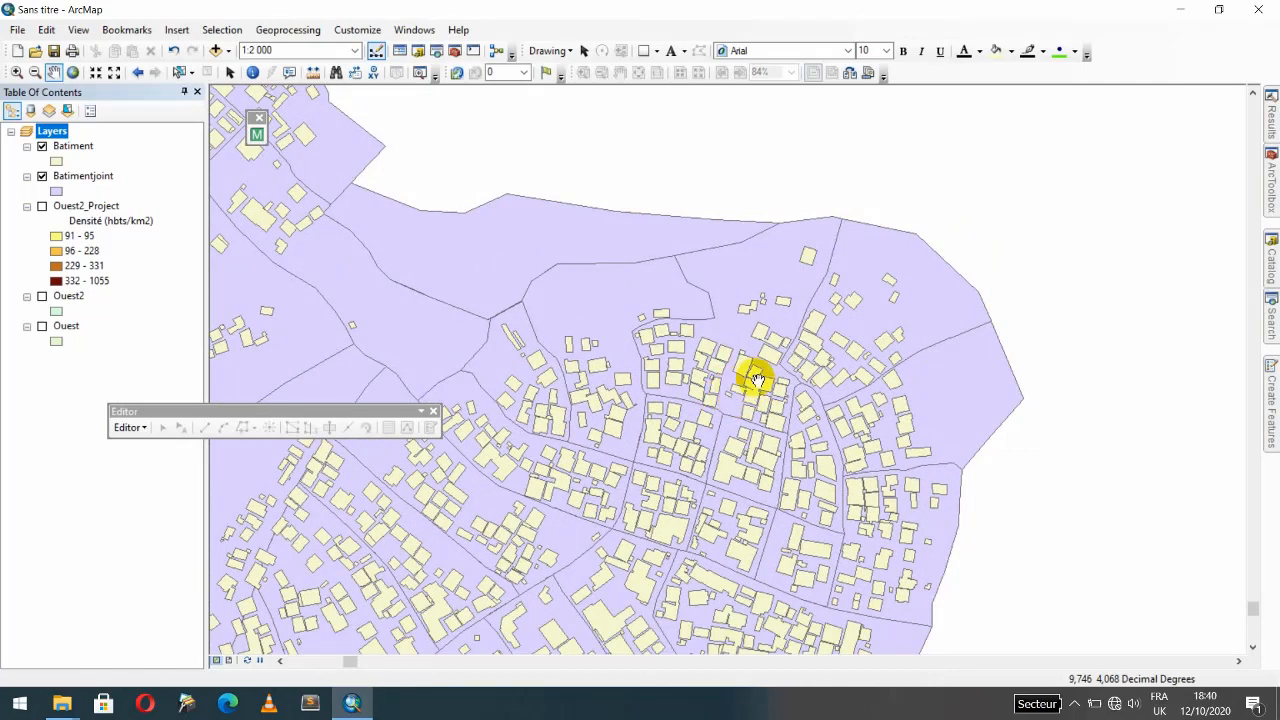
pyautogui.scroll(3, 757, 378)
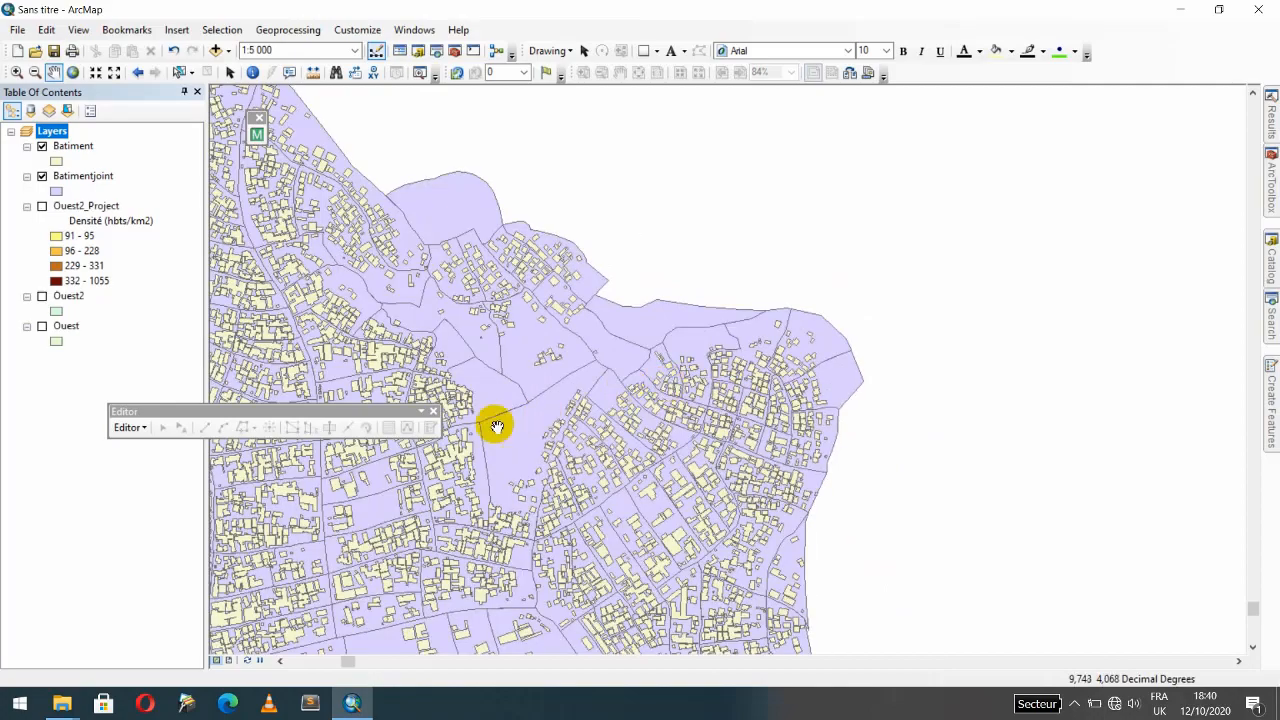
pyautogui.scroll(4, 826, 266)
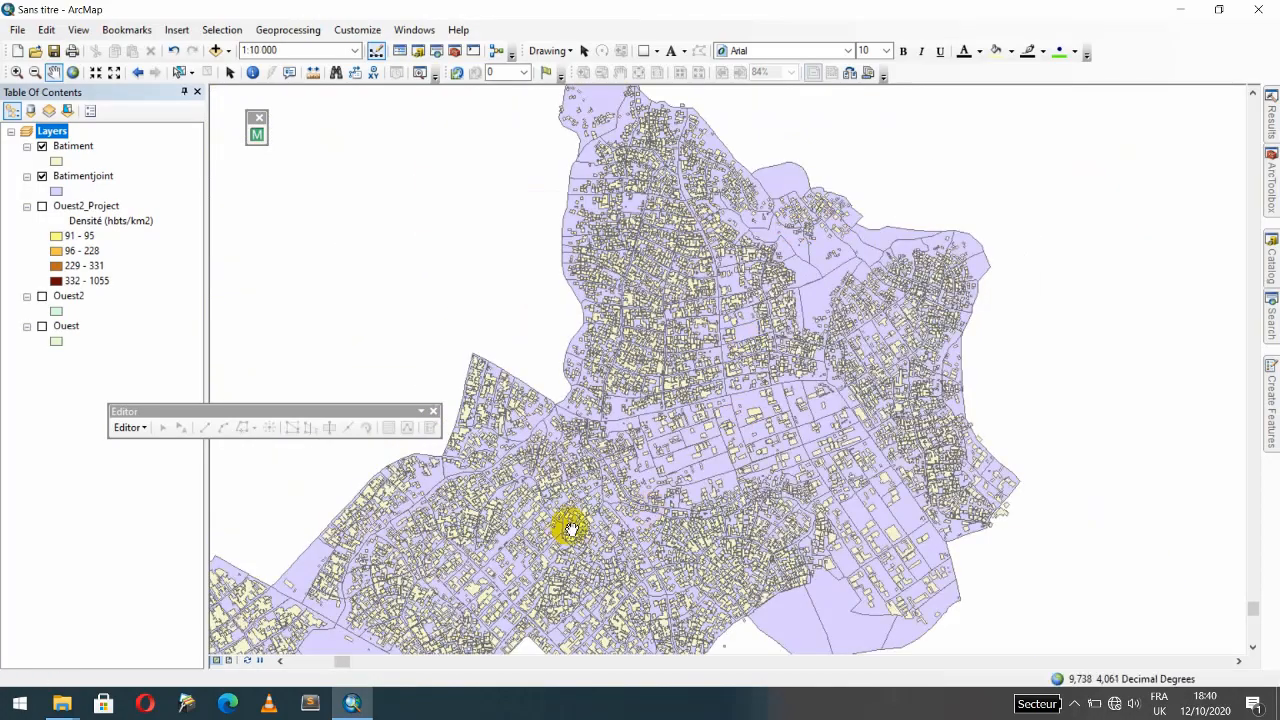
pyautogui.moveTo(570, 530); pyautogui.dragTo(540, 463)
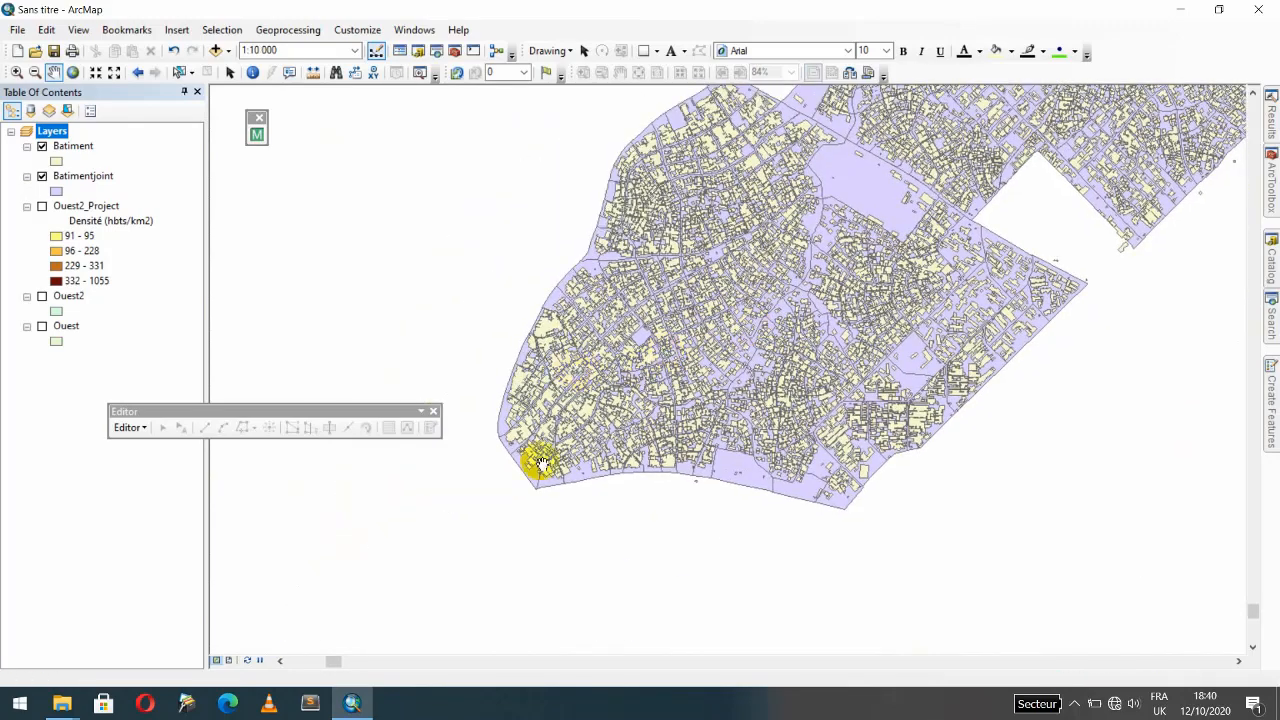
pyautogui.scroll(3, 540, 463)
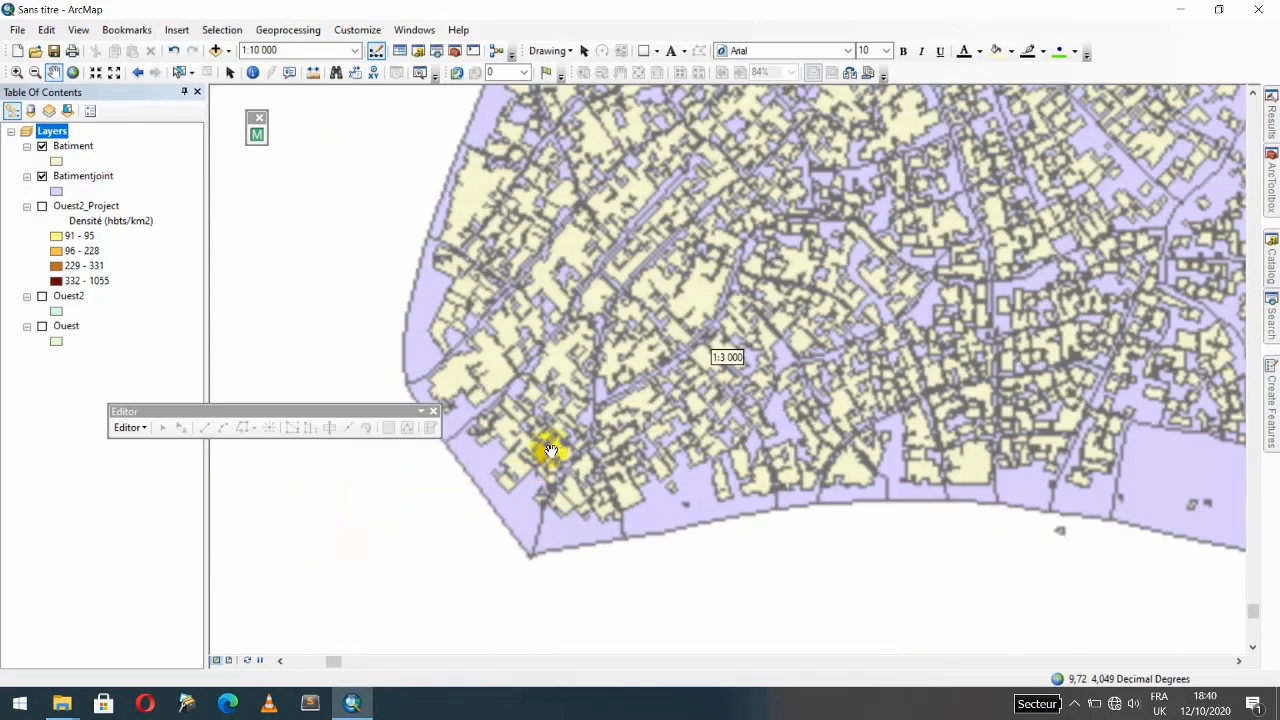
pyautogui.scroll(2, 543, 437)
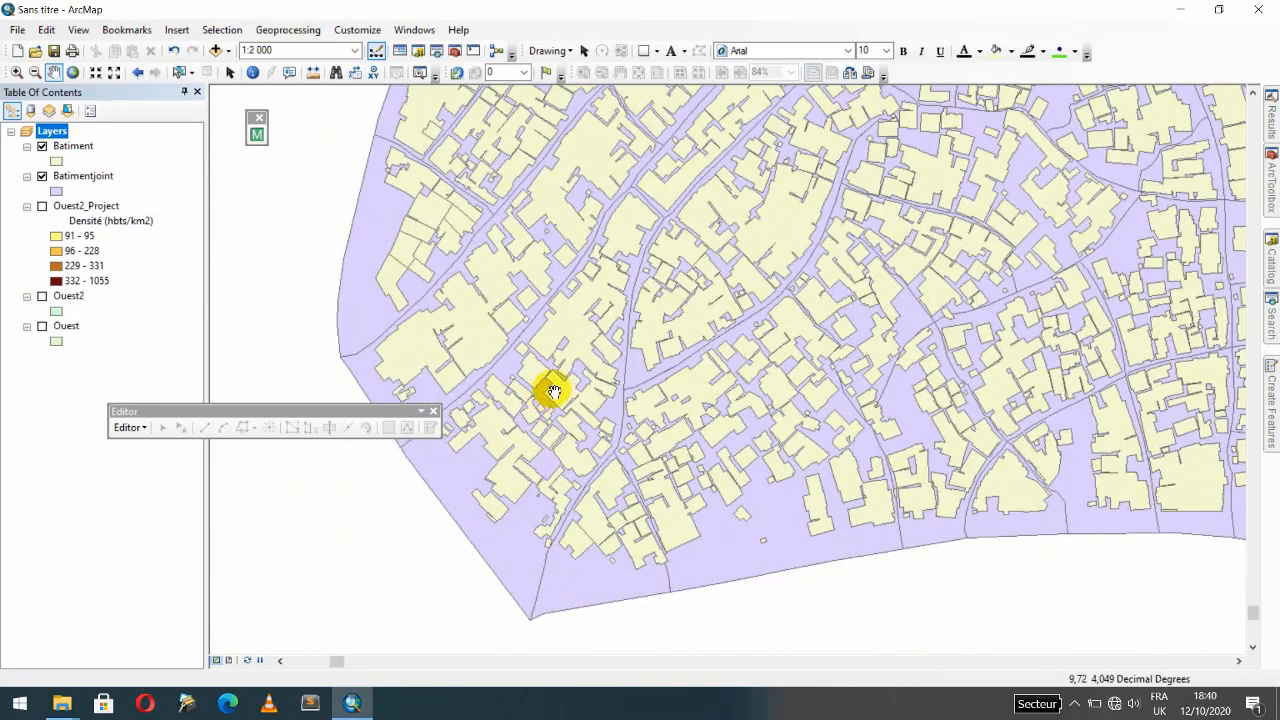
pyautogui.moveTo(565, 378); pyautogui.dragTo(534, 443)
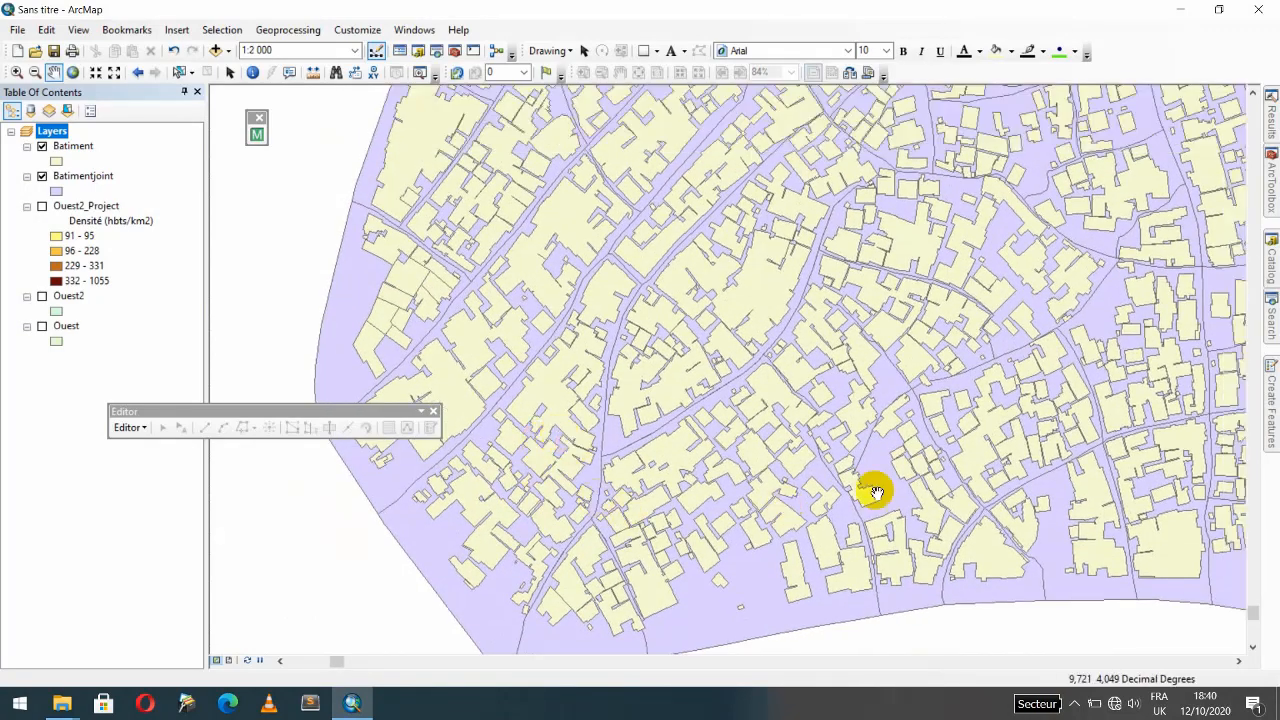
pyautogui.moveTo(843, 502); pyautogui.dragTo(480, 433)
pyautogui.moveTo(937, 386); pyautogui.dragTo(525, 436)
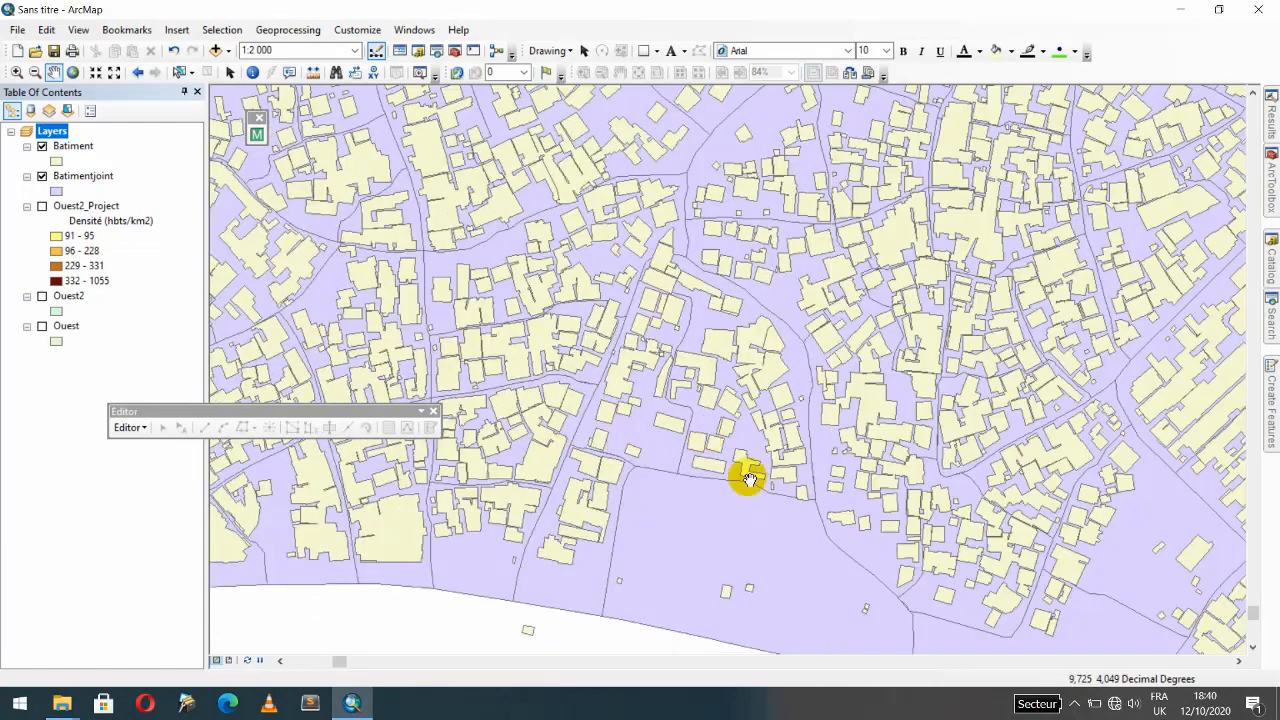
pyautogui.moveTo(748, 478); pyautogui.dragTo(480, 223)
pyautogui.moveTo(903, 351); pyautogui.dragTo(571, 414)
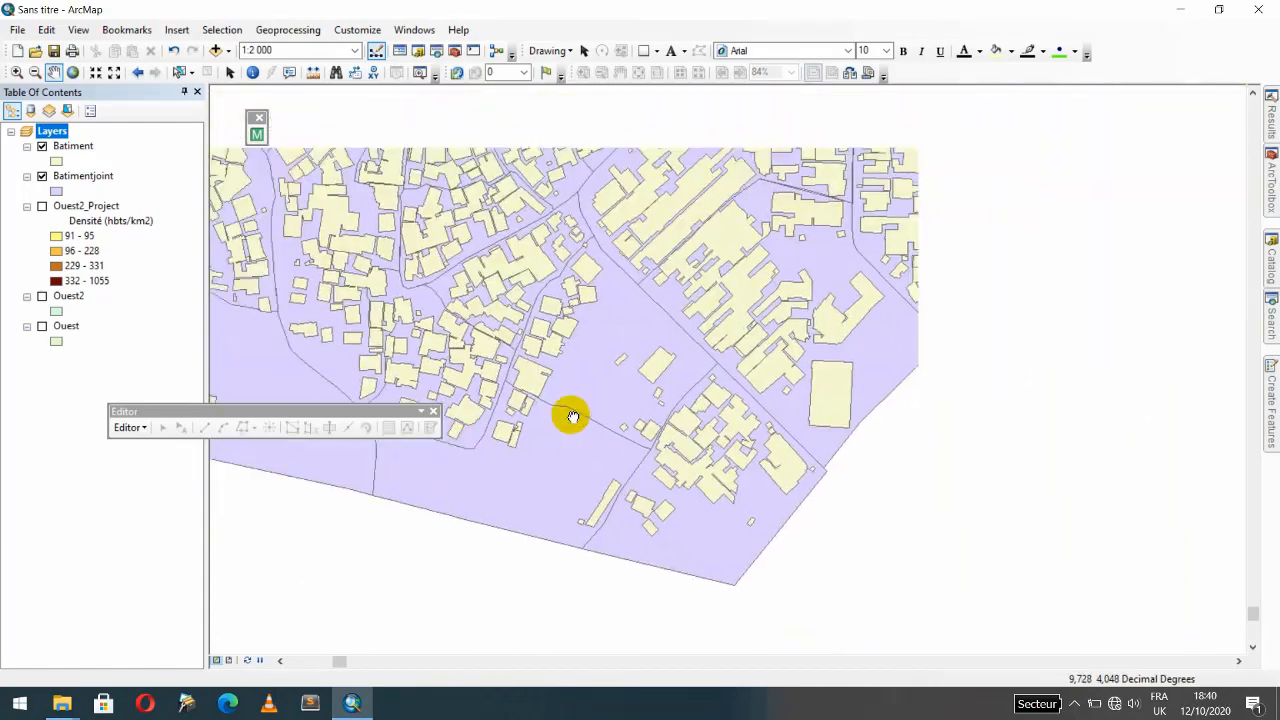
pyautogui.moveTo(740, 438); pyautogui.dragTo(746, 382)
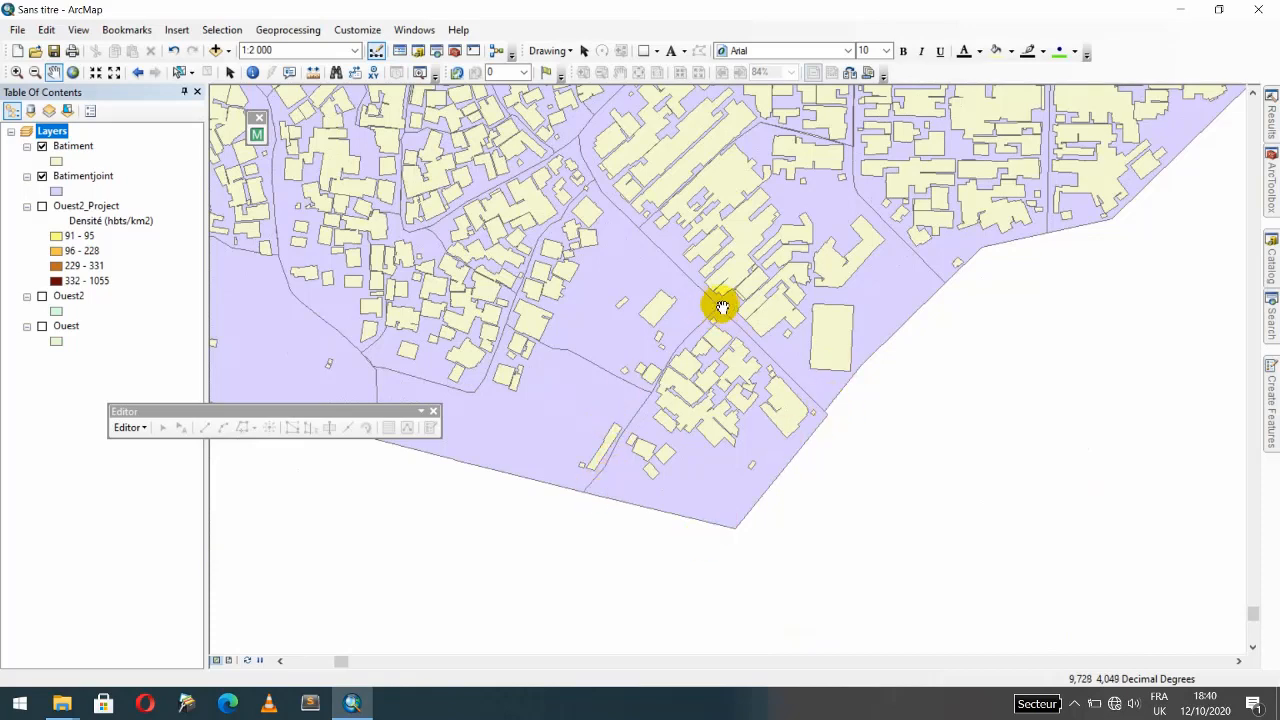
# Examine how the buildings are distributed within the blocks from the southern and central districts up to the large eastern blocks
pyautogui.scroll(3, 723, 324)
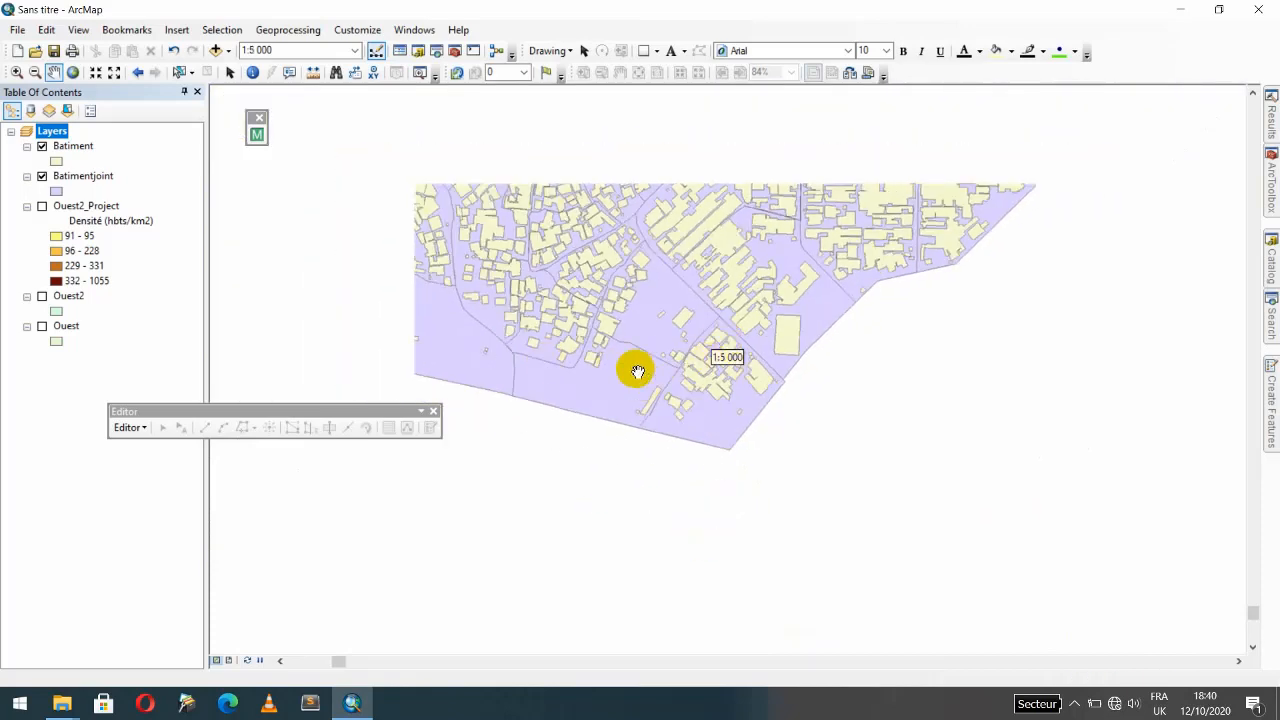
pyautogui.moveTo(533, 292); pyautogui.dragTo(549, 438)
pyautogui.moveTo(630, 367); pyautogui.dragTo(674, 488)
pyautogui.moveTo(571, 306); pyautogui.dragTo(623, 451)
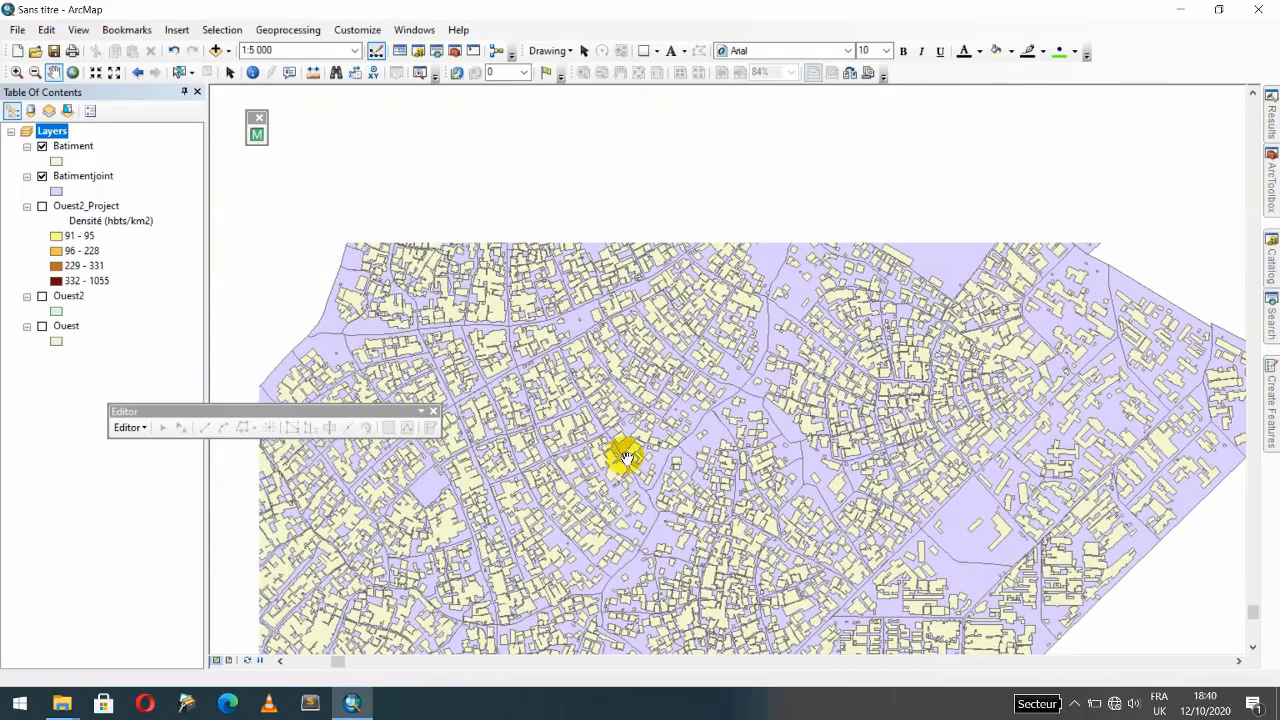
pyautogui.moveTo(498, 334); pyautogui.dragTo(472, 536)
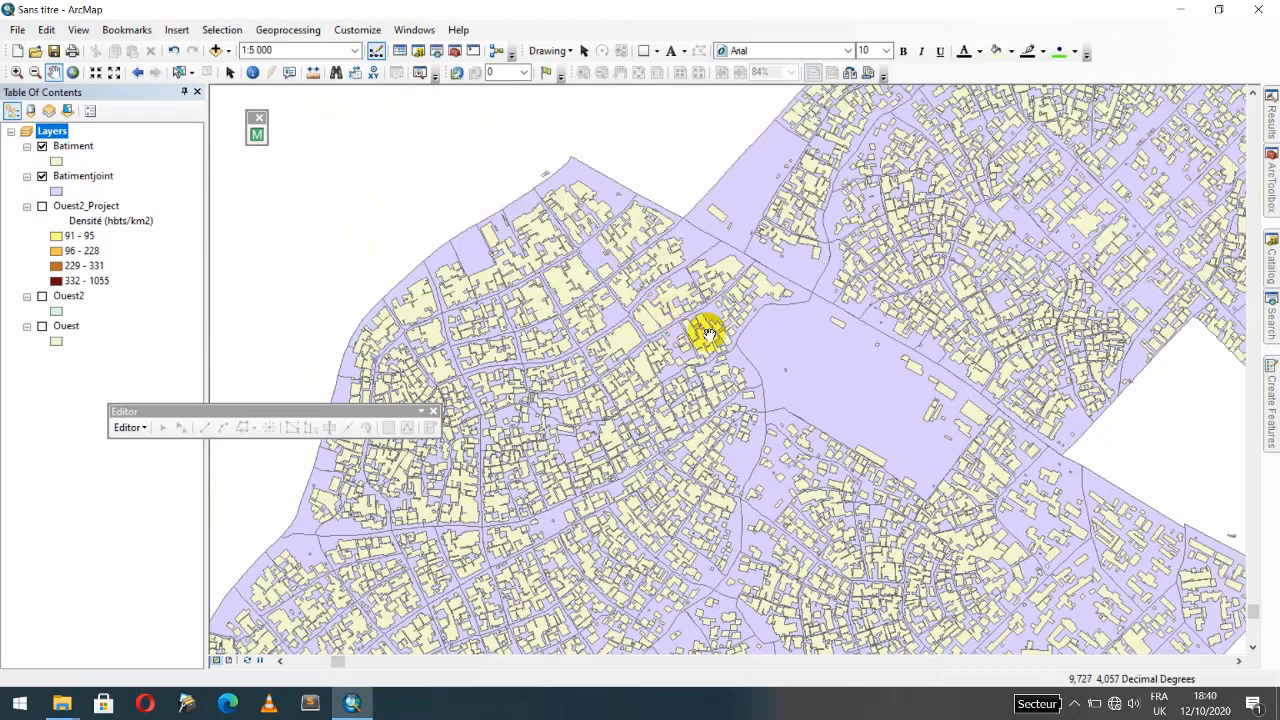
pyautogui.moveTo(708, 335); pyautogui.dragTo(507, 471)
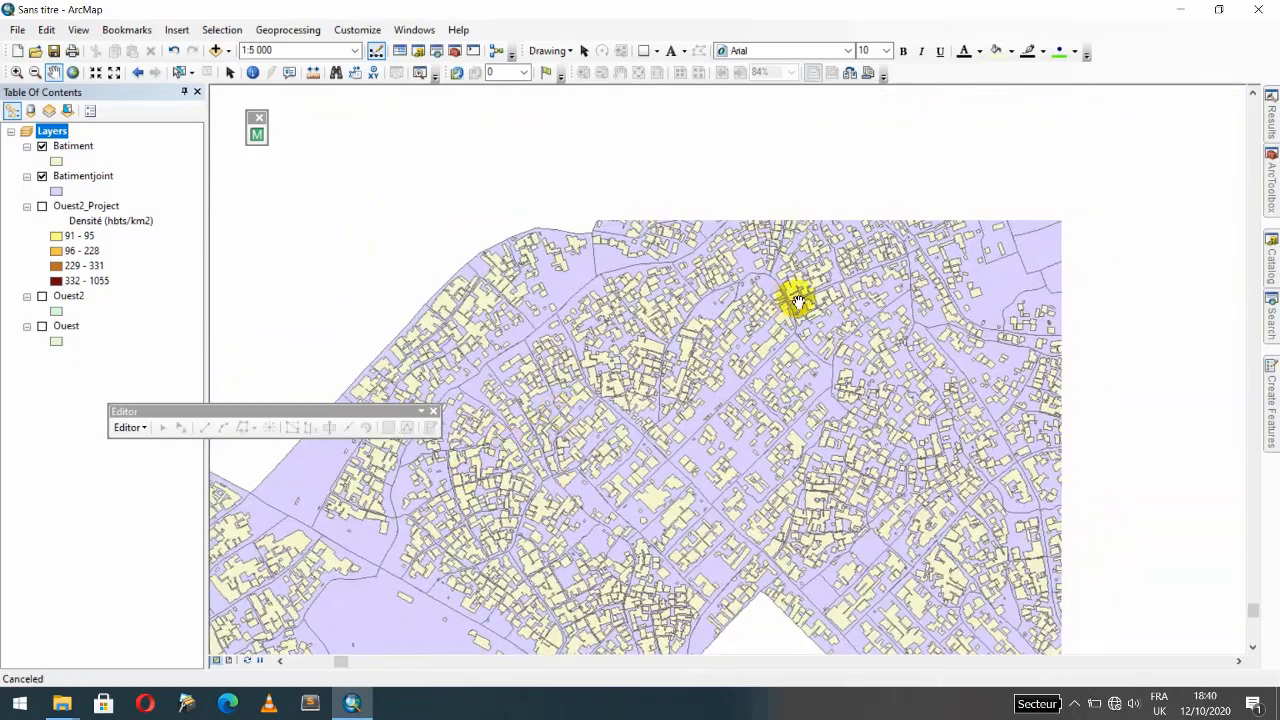
pyautogui.moveTo(797, 299); pyautogui.dragTo(511, 389)
pyautogui.scroll(3, 735, 355)
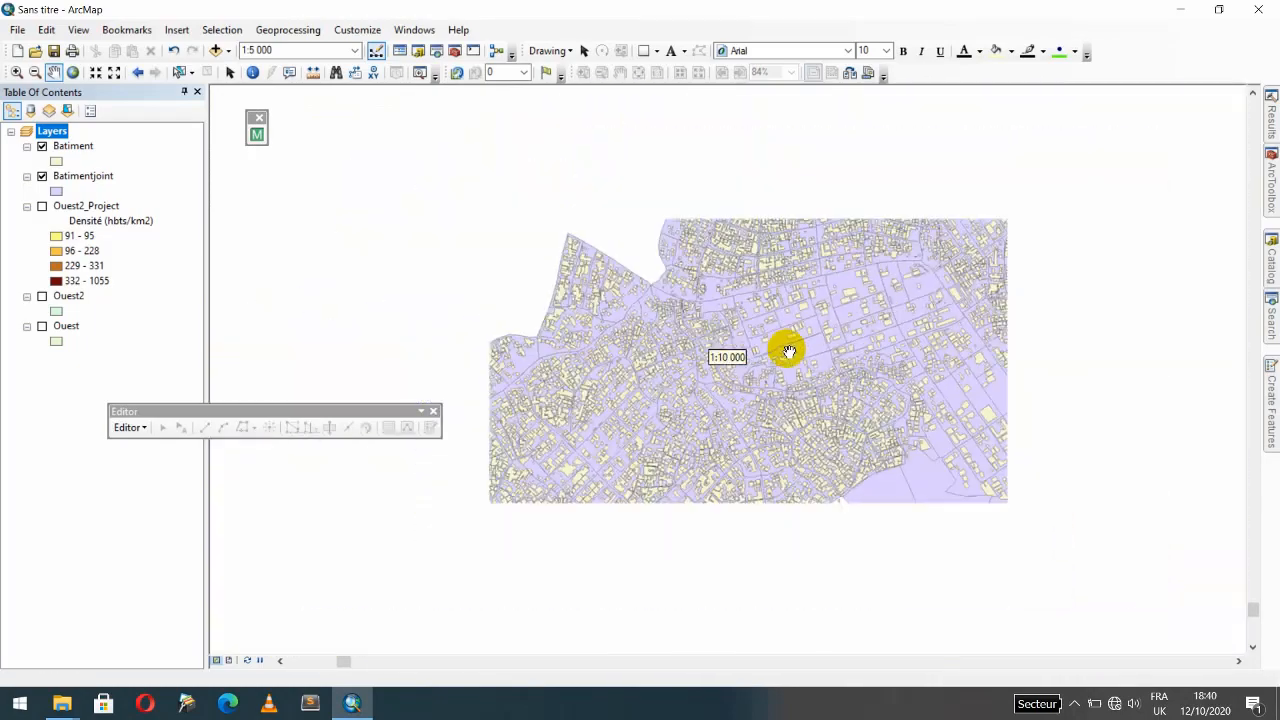
pyautogui.moveTo(563, 400); pyautogui.dragTo(743, 200)
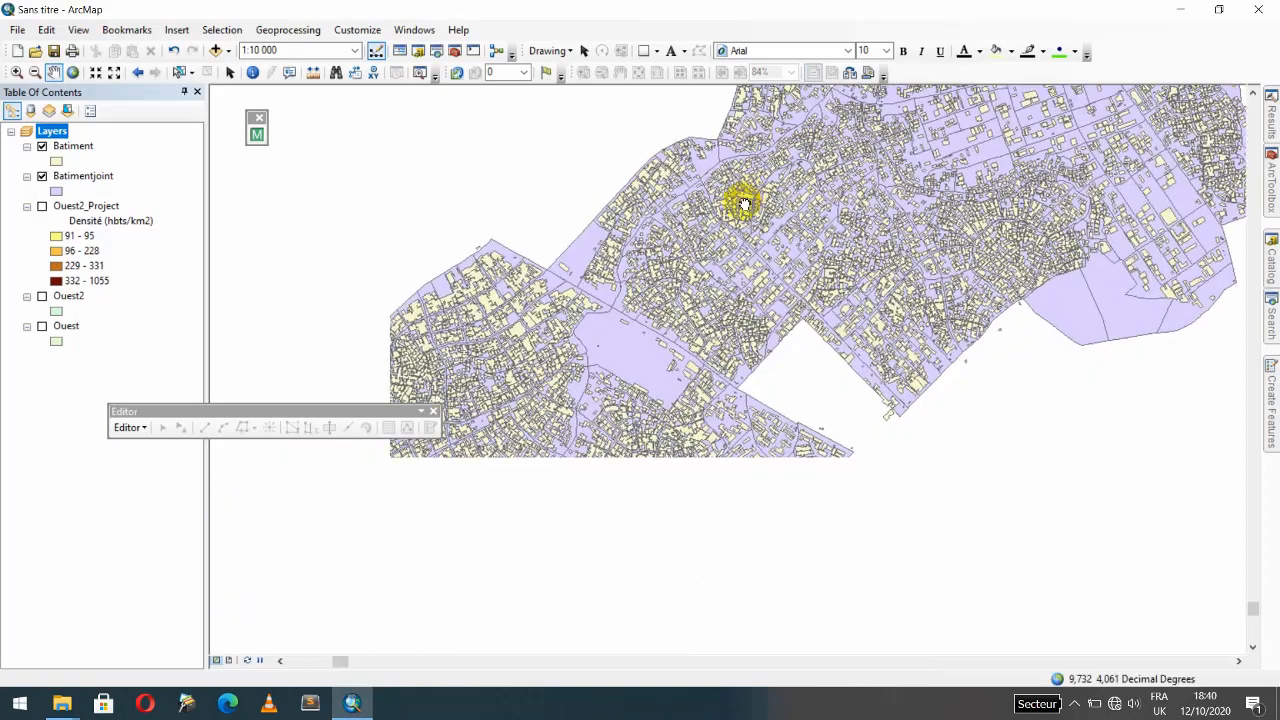
pyautogui.moveTo(529, 413); pyautogui.dragTo(674, 254)
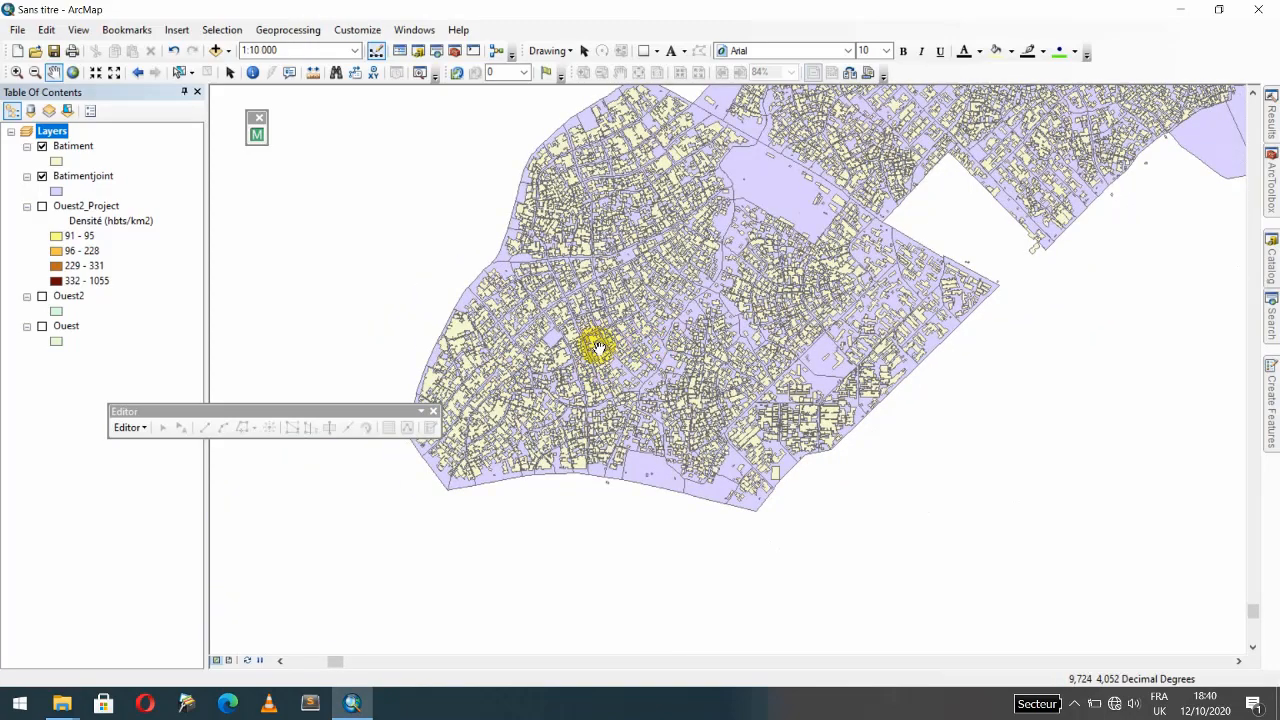
pyautogui.moveTo(652, 332); pyautogui.dragTo(483, 451)
pyautogui.moveTo(694, 295); pyautogui.dragTo(543, 454)
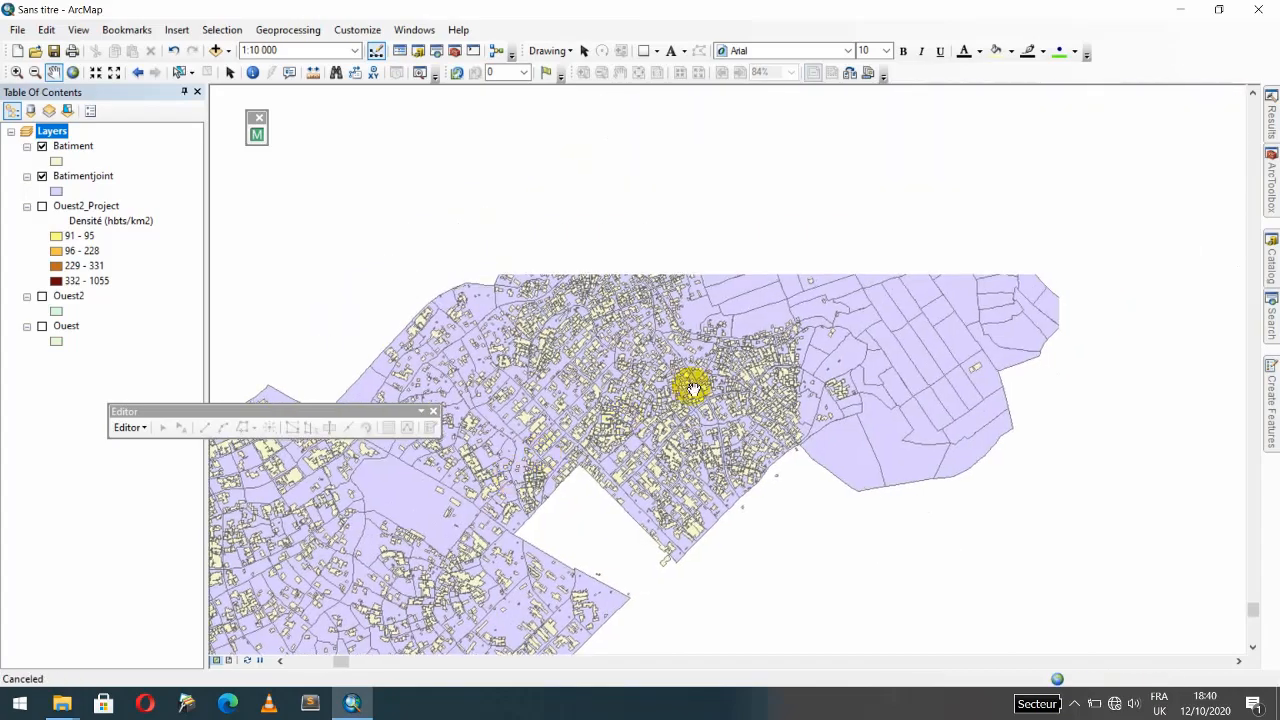
pyautogui.moveTo(856, 372); pyautogui.dragTo(614, 423)
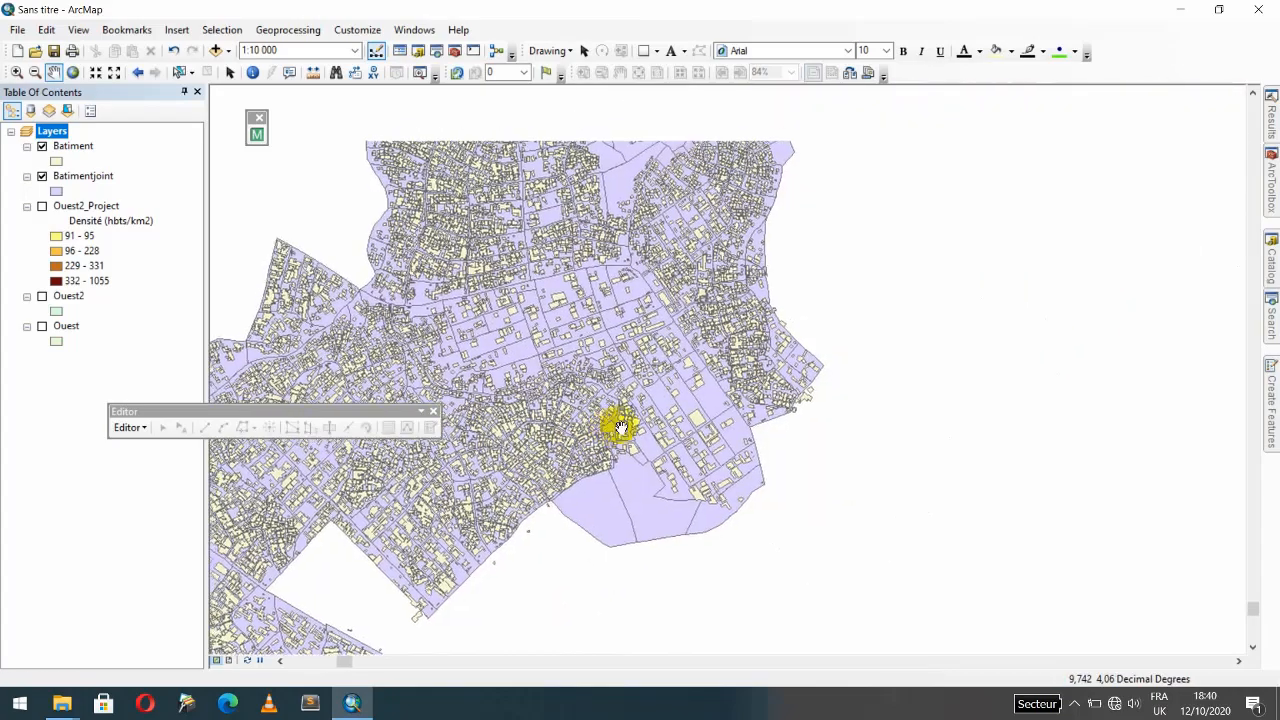
pyautogui.scroll(2, 714, 400)
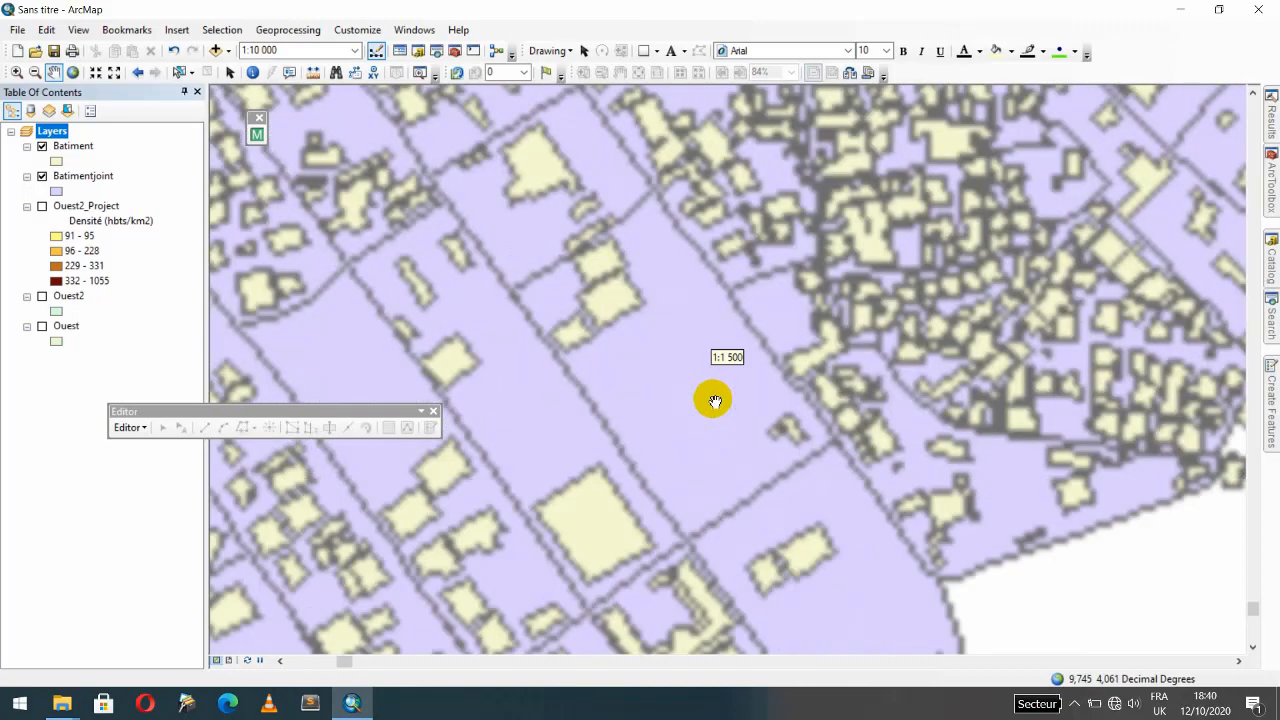
pyautogui.scroll(3, 646, 357)
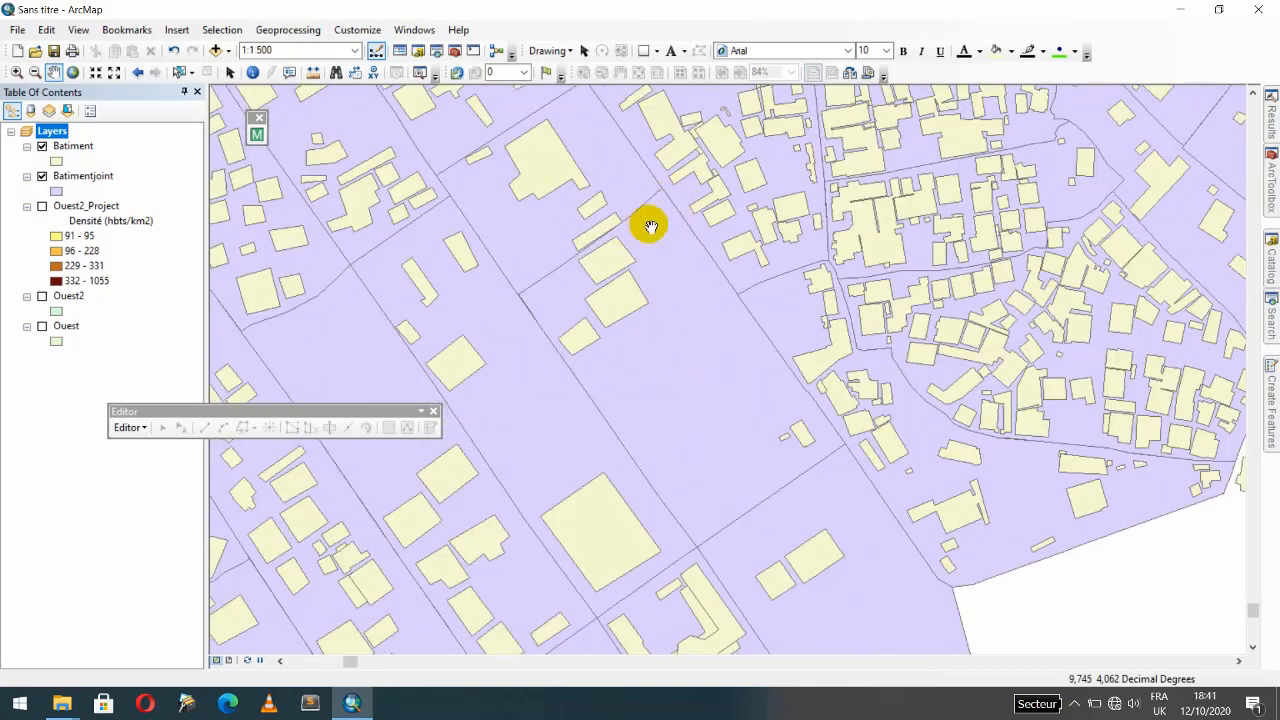
pyautogui.scroll(-2, 634, 334)
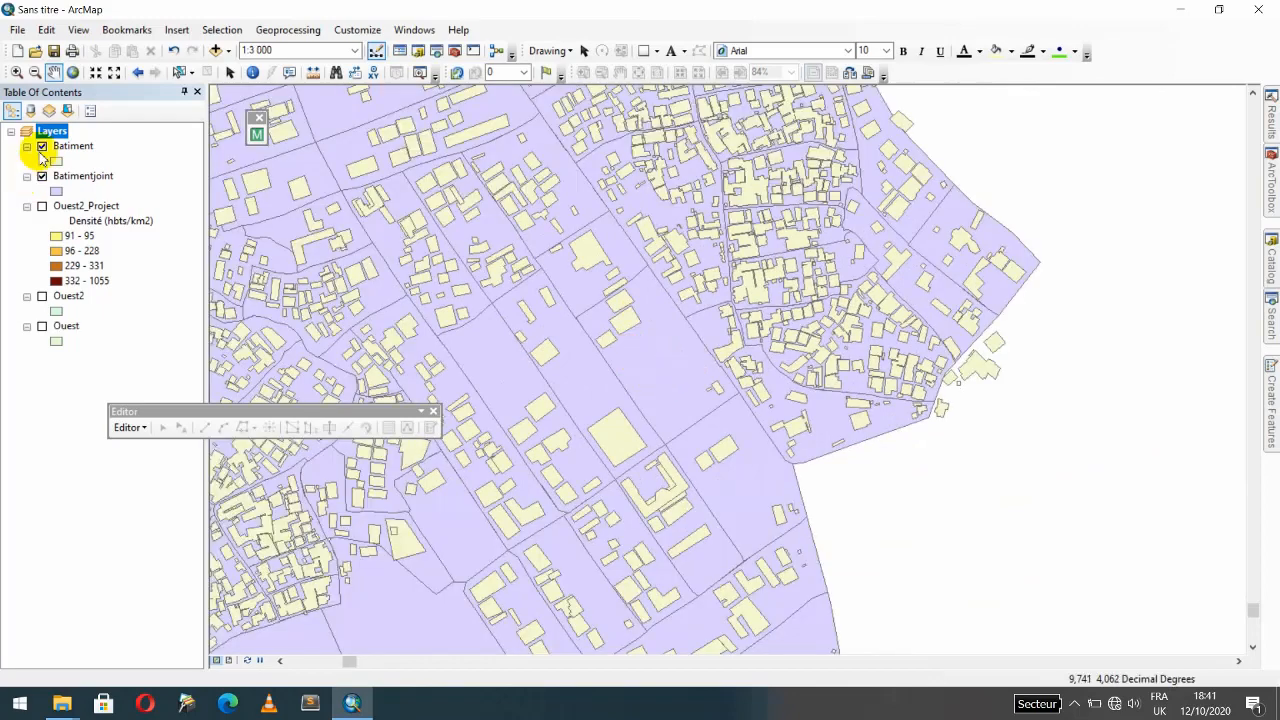
# Hide the Batiment layer to inspect the Batimentjoint block polygons alone, and show the buildings again
pyautogui.click(42, 147)
pyautogui.moveTo(526, 334); pyautogui.dragTo(669, 337)
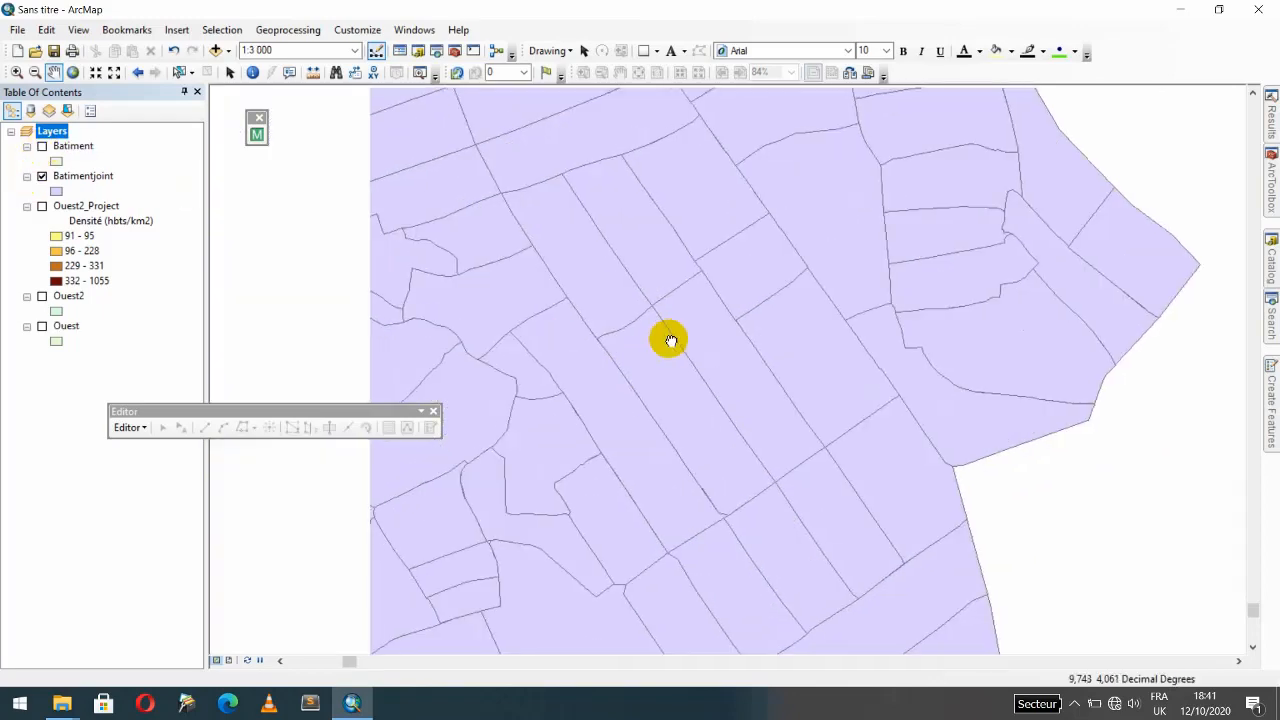
pyautogui.moveTo(582, 272); pyautogui.dragTo(677, 217)
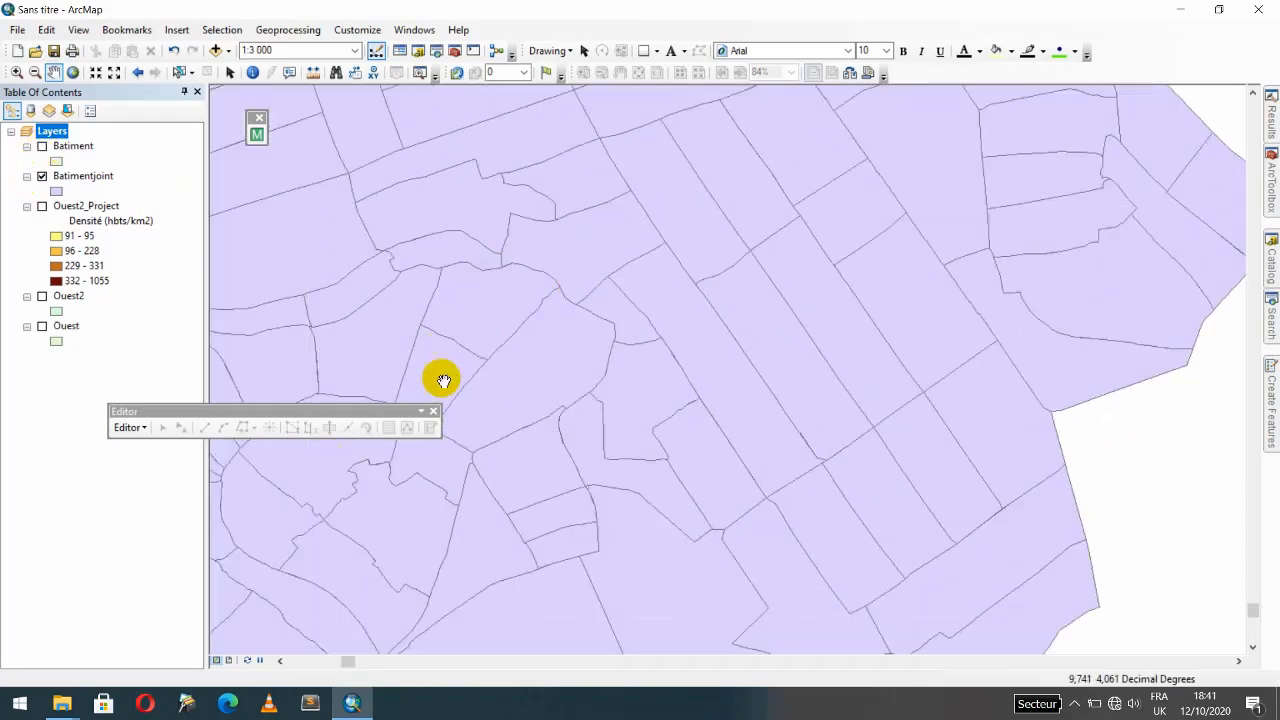
pyautogui.click(42, 147)
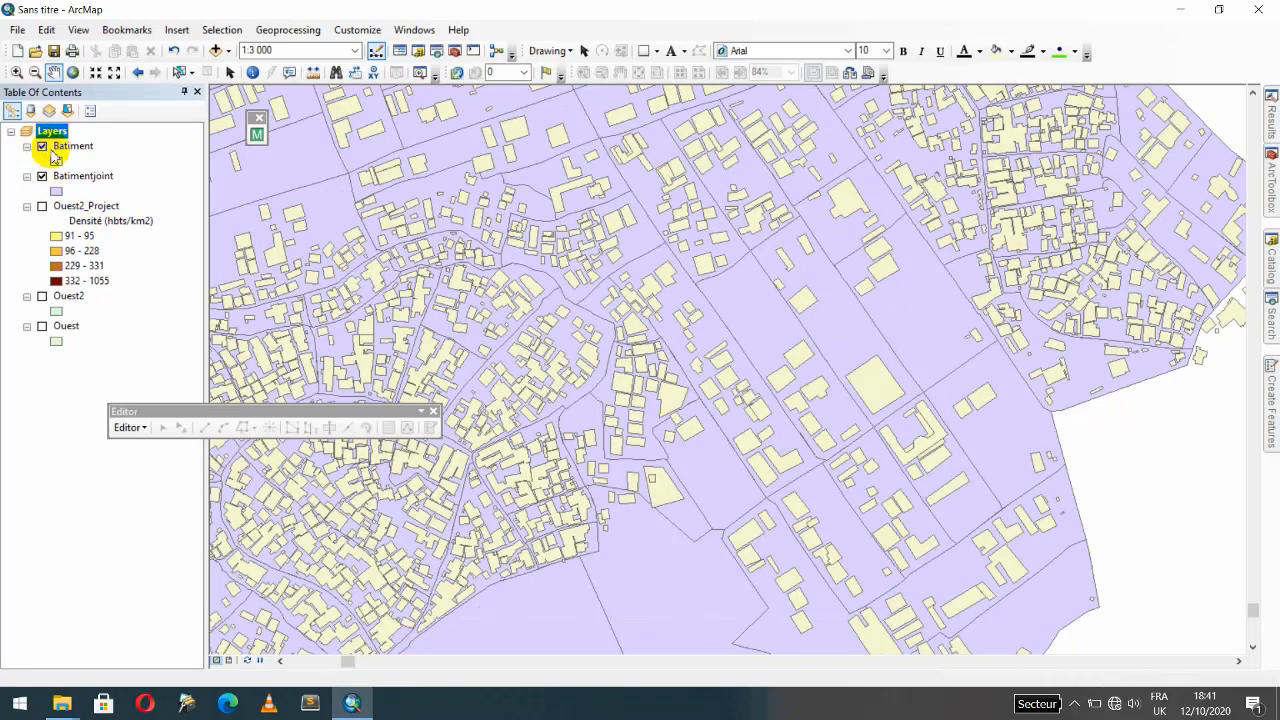
# Collapse the legends of the Ouest2_Project, Ouest2 and Ouest layers
pyautogui.scroll(-2, 620, 450)
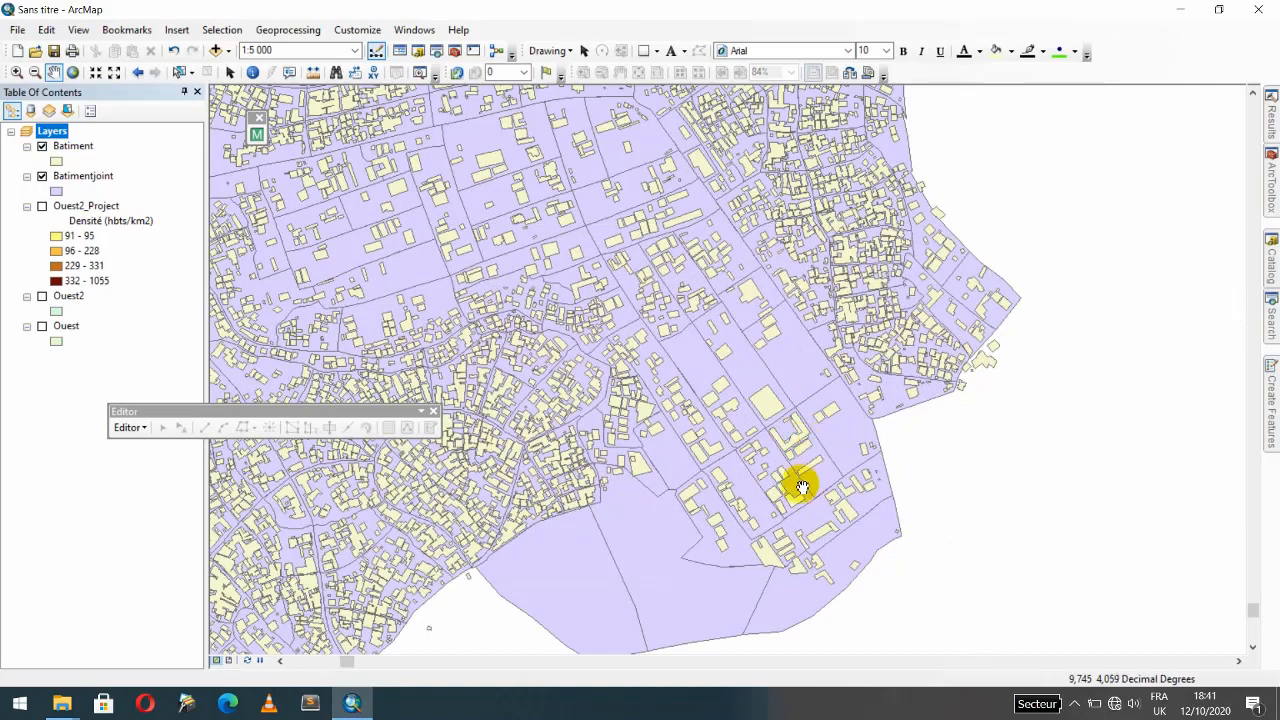
pyautogui.moveTo(460, 425); pyautogui.dragTo(645, 370)
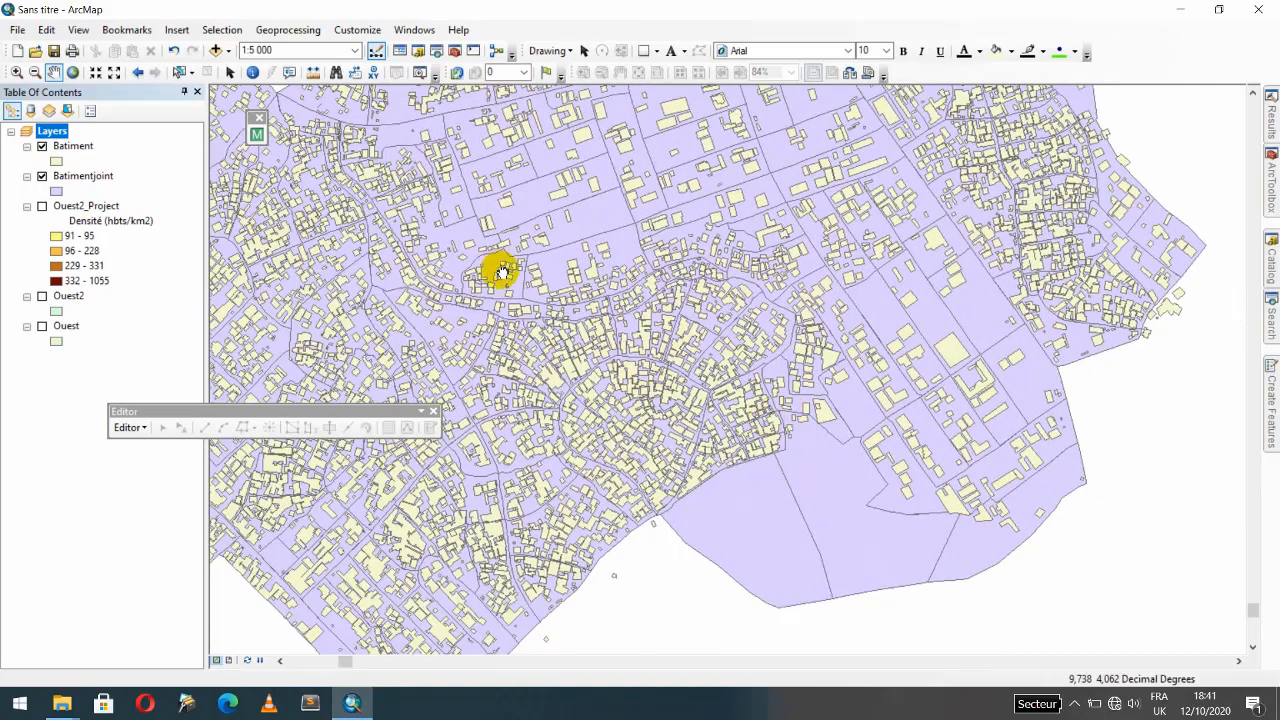
pyautogui.moveTo(344, 217); pyautogui.dragTo(434, 301)
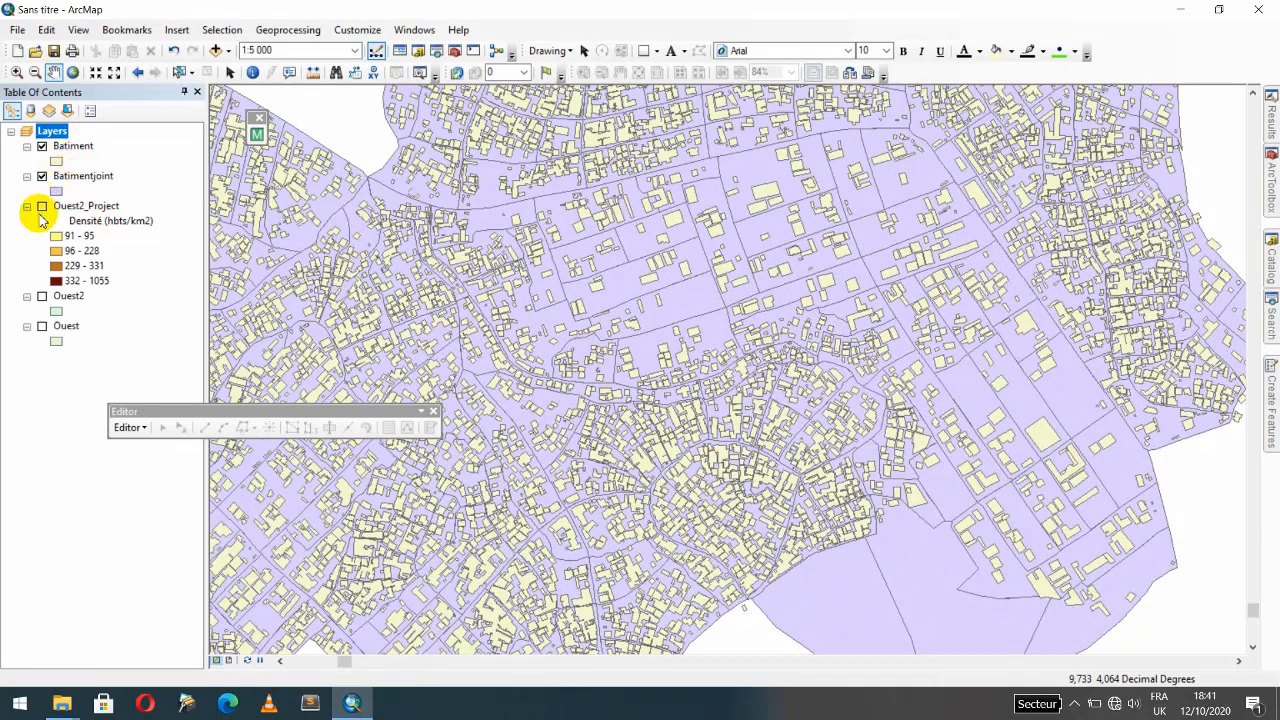
pyautogui.click(27, 206)
pyautogui.click(27, 221)
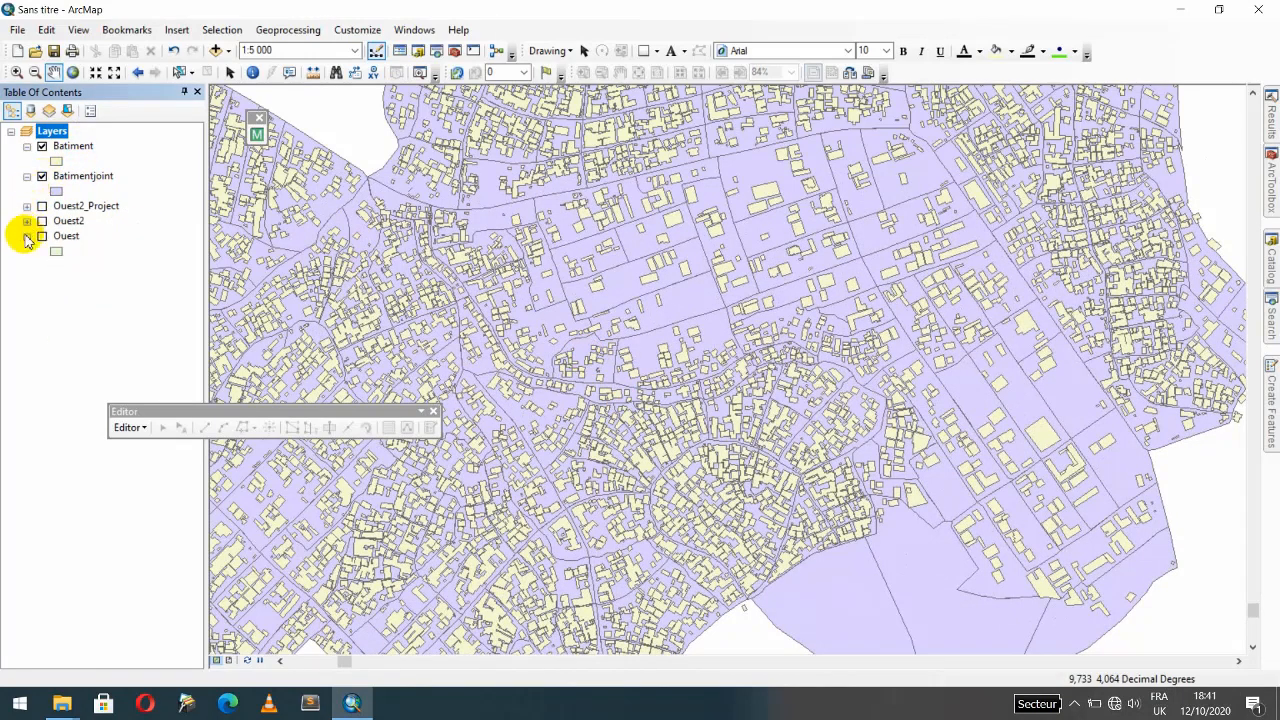
pyautogui.click(27, 236)
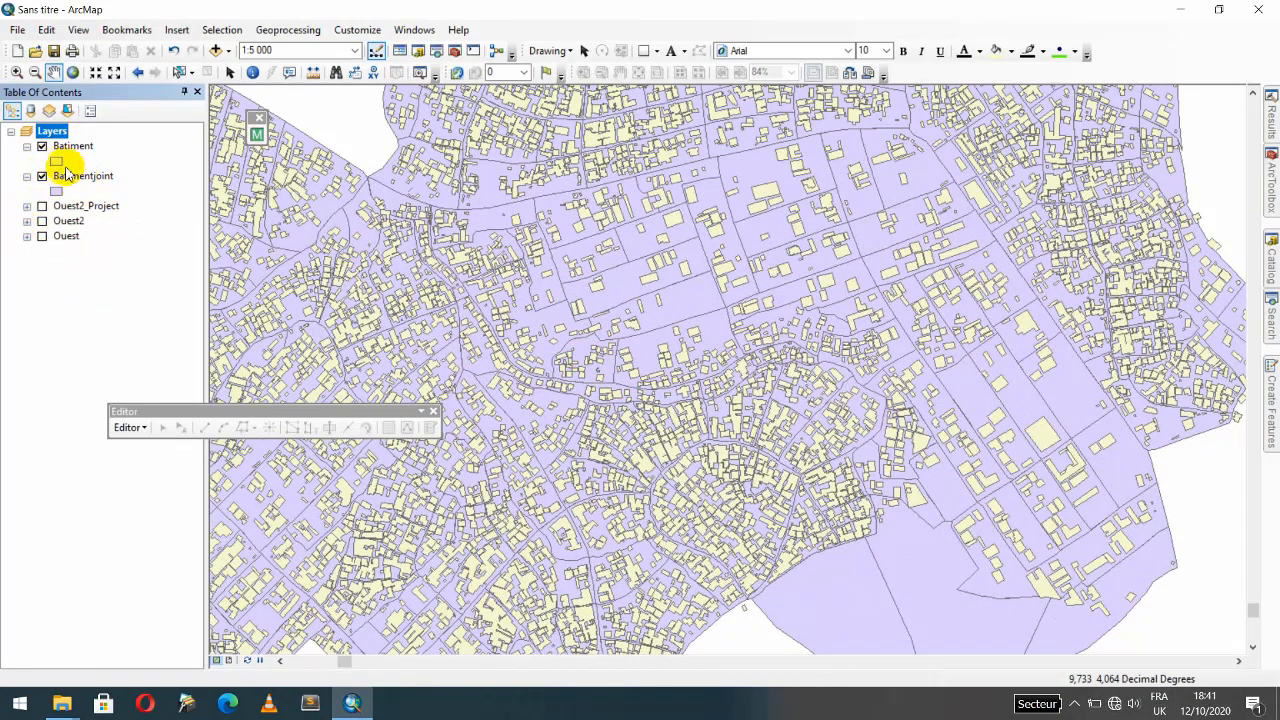
# Open the attribute tables of the Batimentjoint and Batiment layers to examine their fields
pyautogui.click(77, 177)
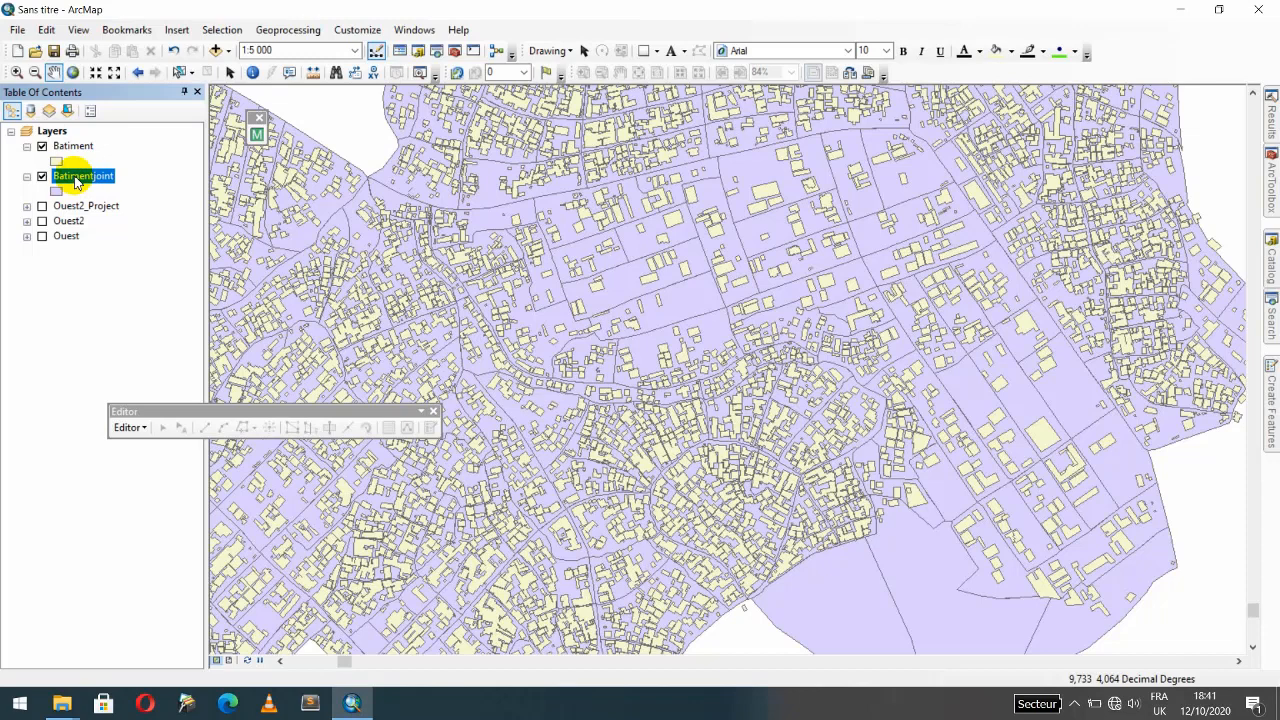
pyautogui.rightClick(77, 180)
pyautogui.click(116, 226)
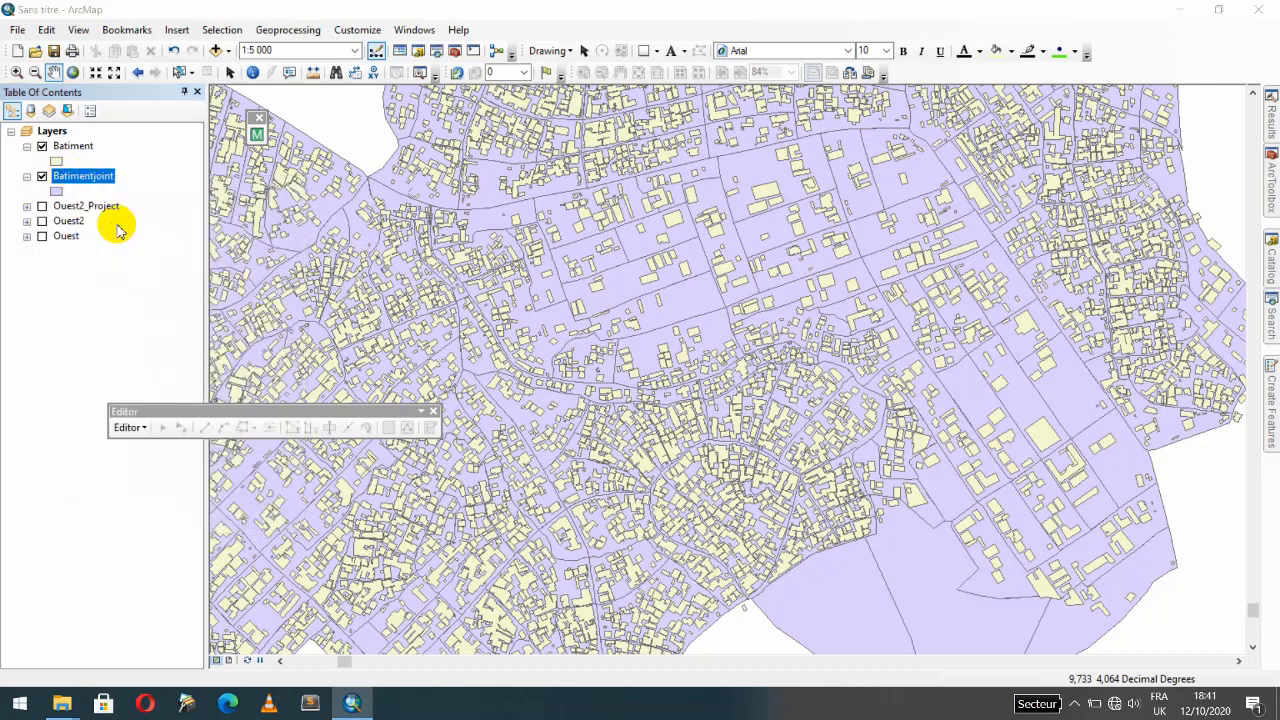
pyautogui.moveTo(378, 236); pyautogui.dragTo(410, 150)
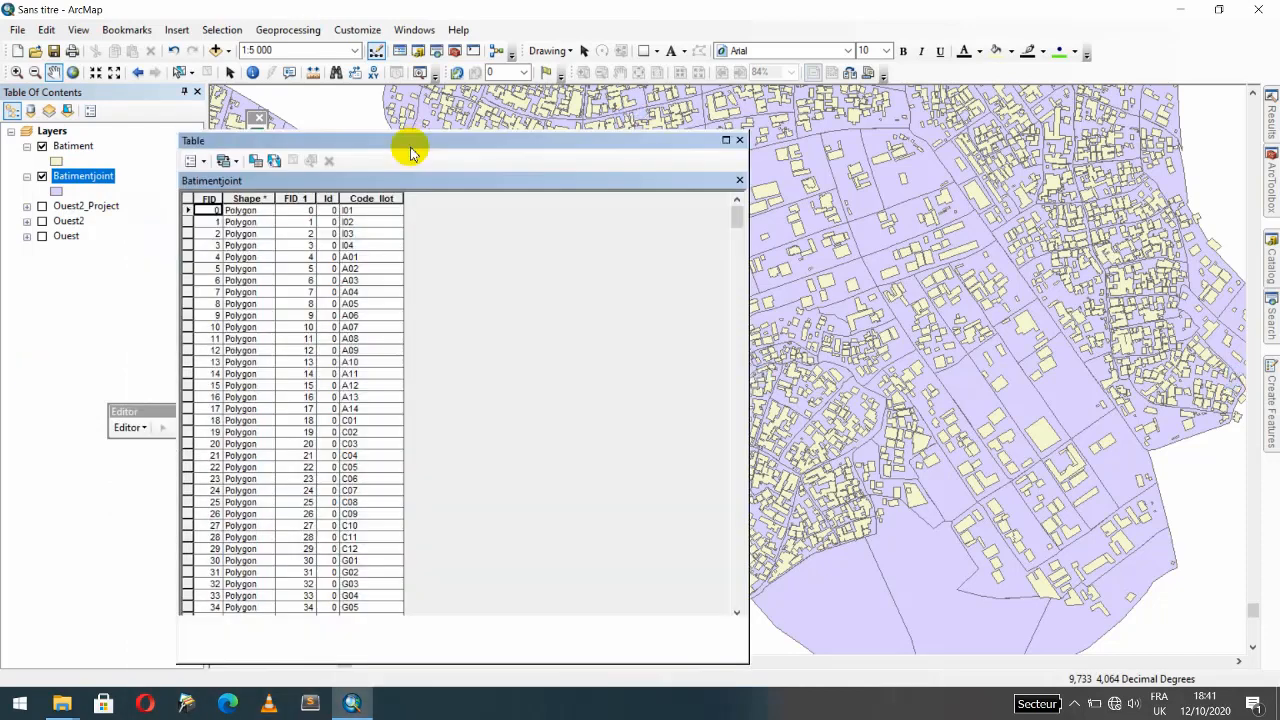
pyautogui.rightClick(70, 147)
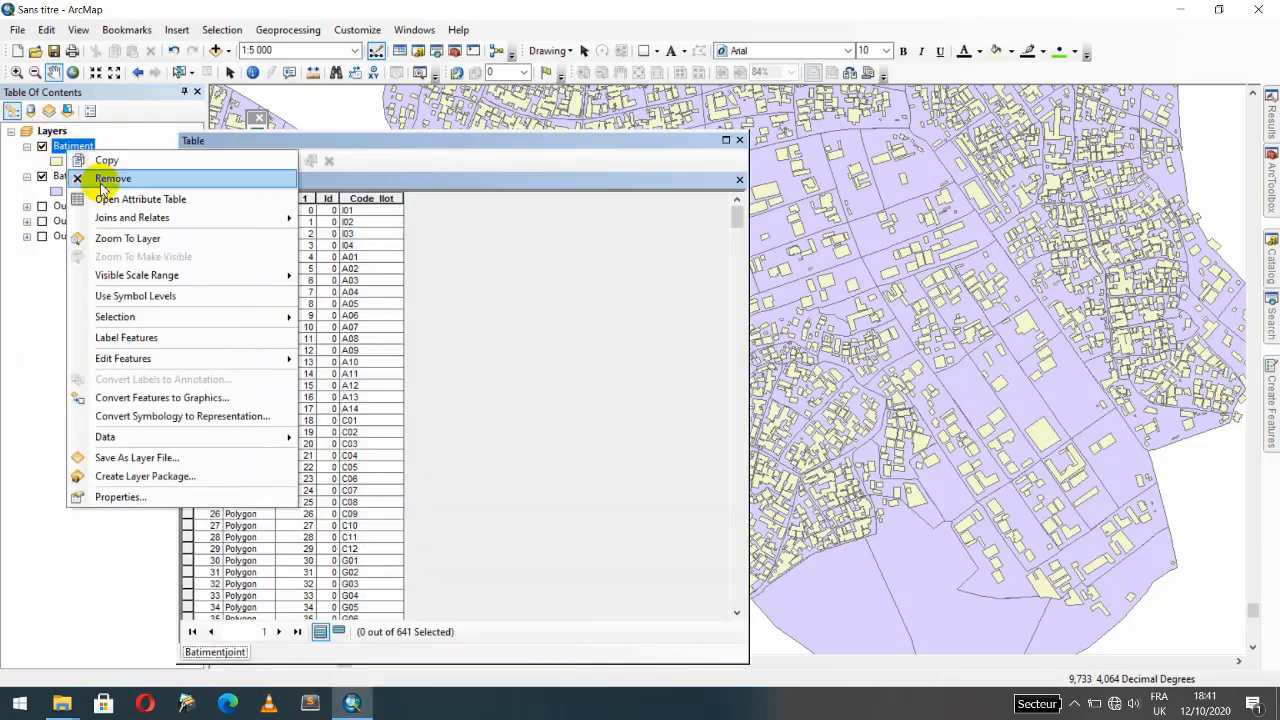
pyautogui.click(110, 199)
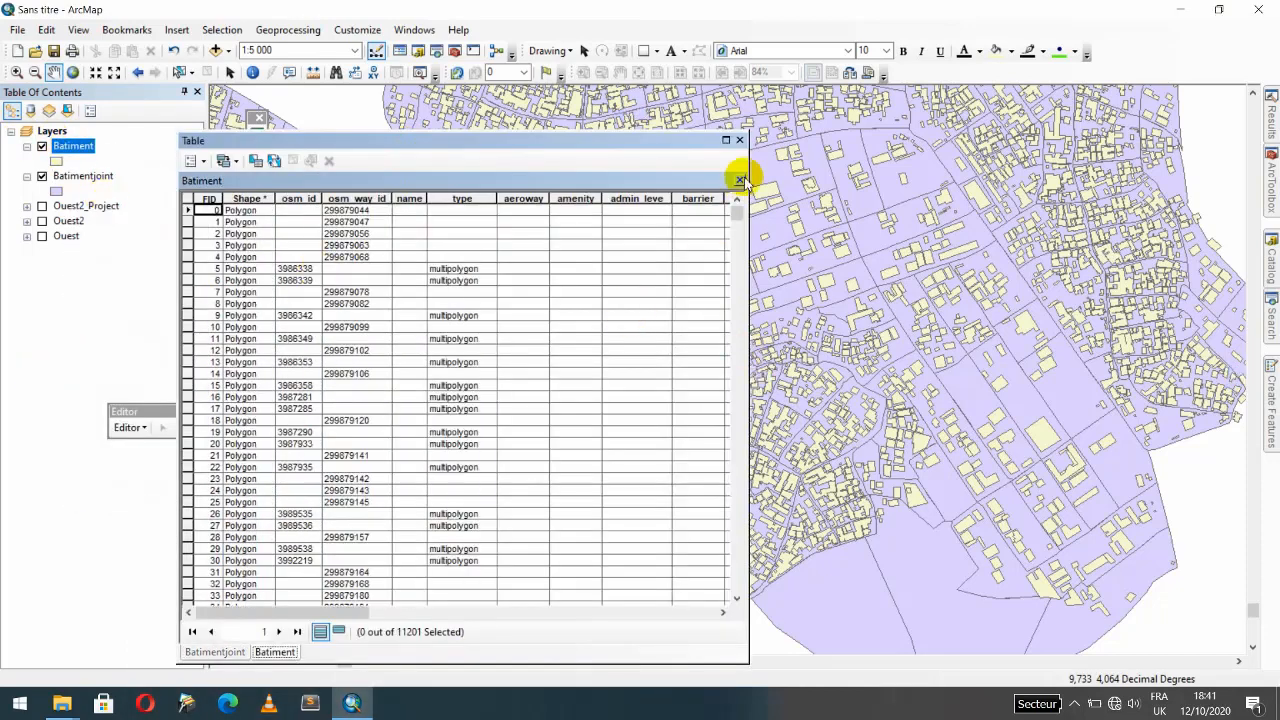
# Close the attribute table window of the Batiment and Batimentjoint layers
pyautogui.click(739, 140)
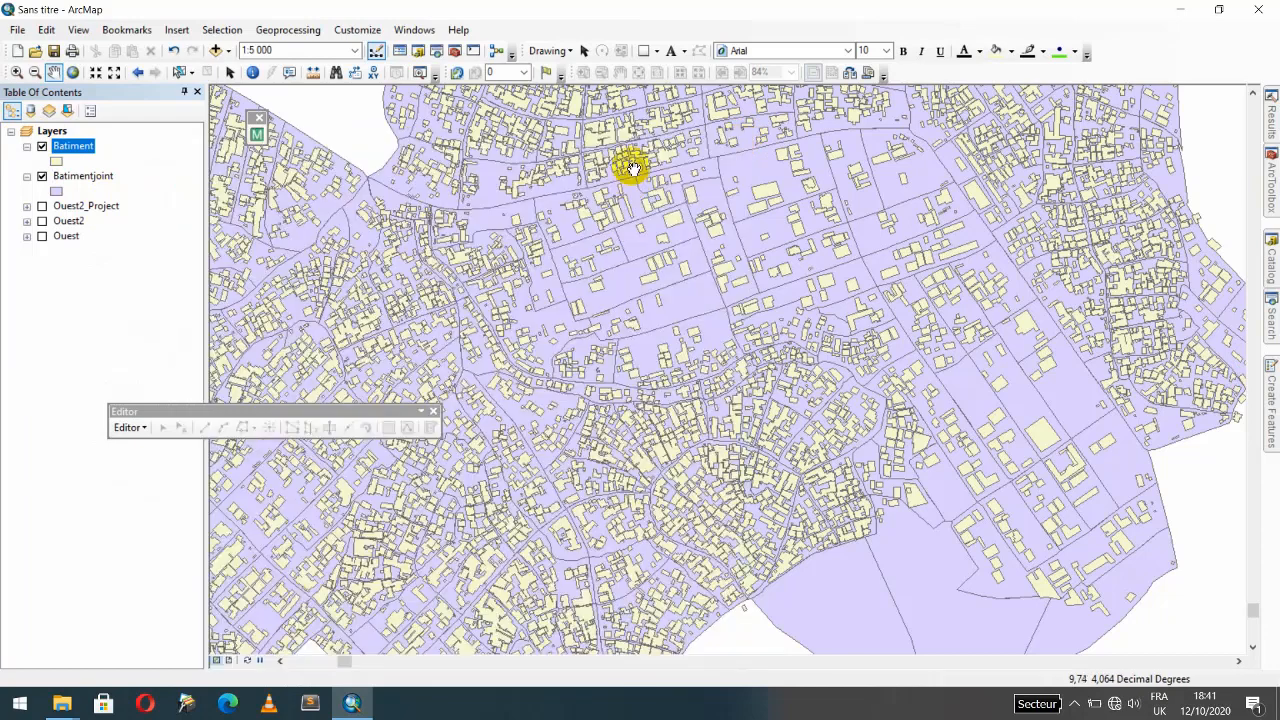
pyautogui.rightClick(88, 179)
pyautogui.moveTo(173, 245)
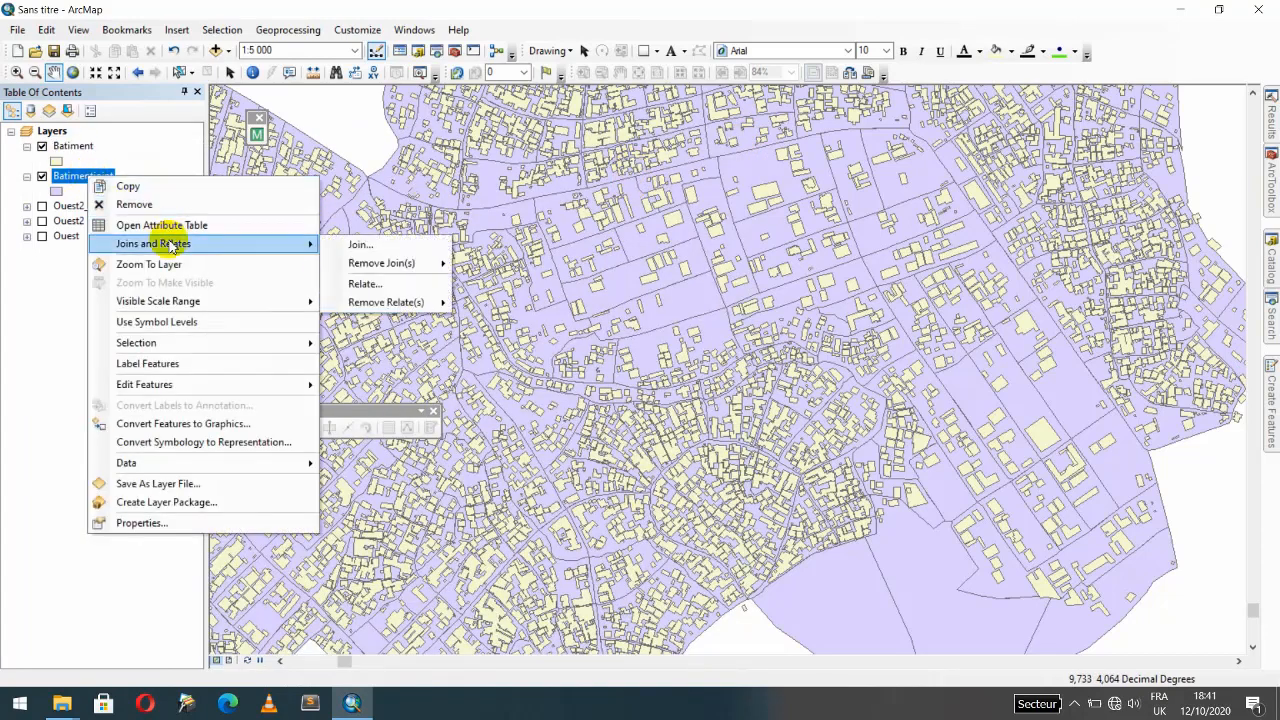
pyautogui.click(359, 246)
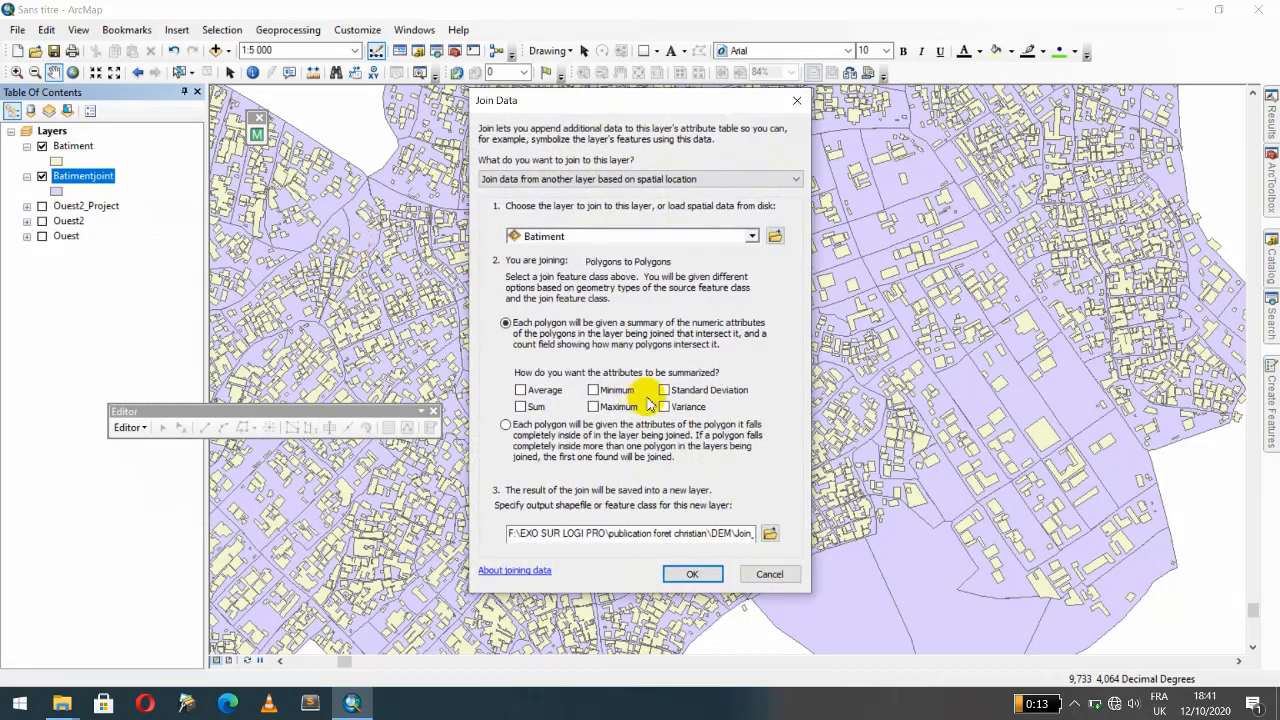
pyautogui.click(557, 179)
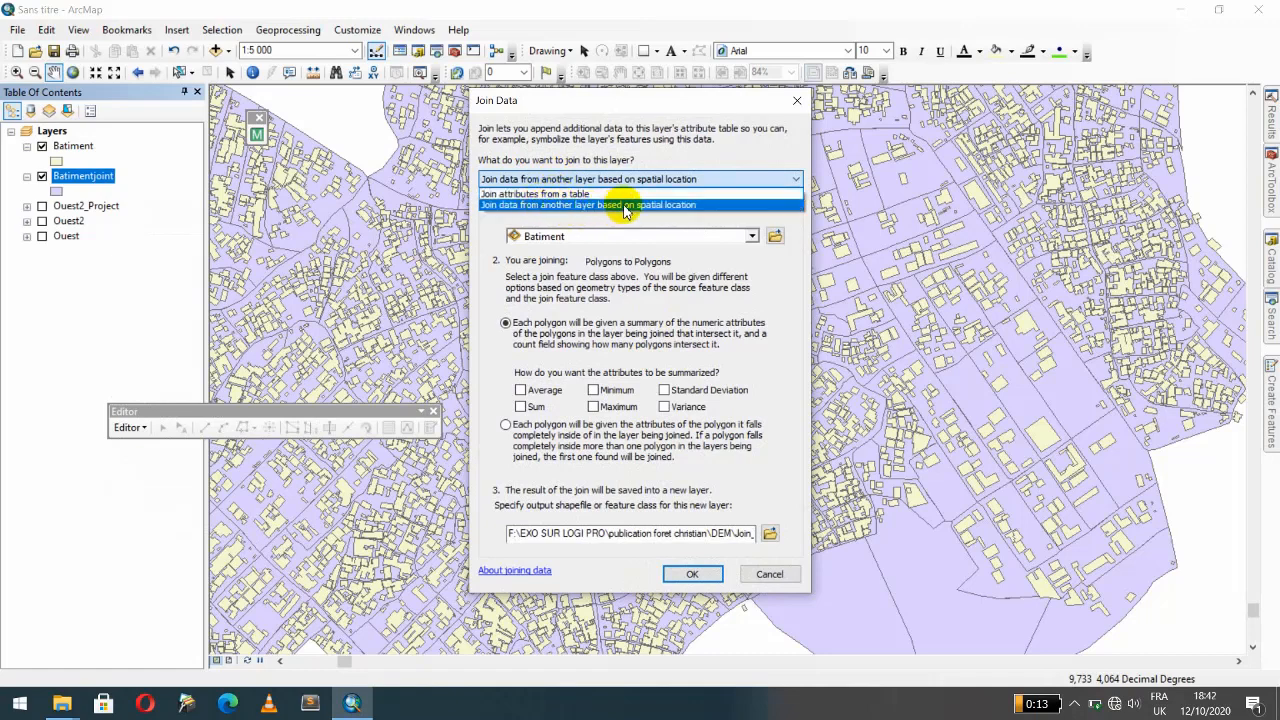
pyautogui.click(683, 207)
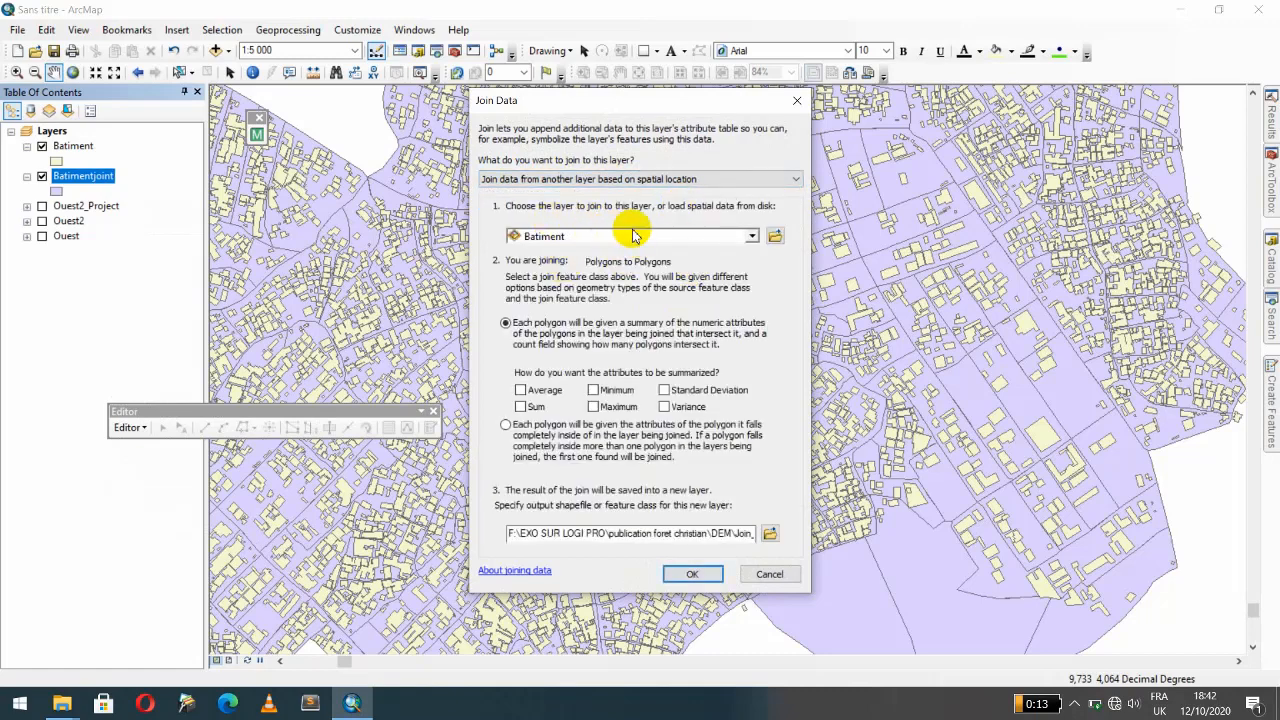
pyautogui.click(751, 236)
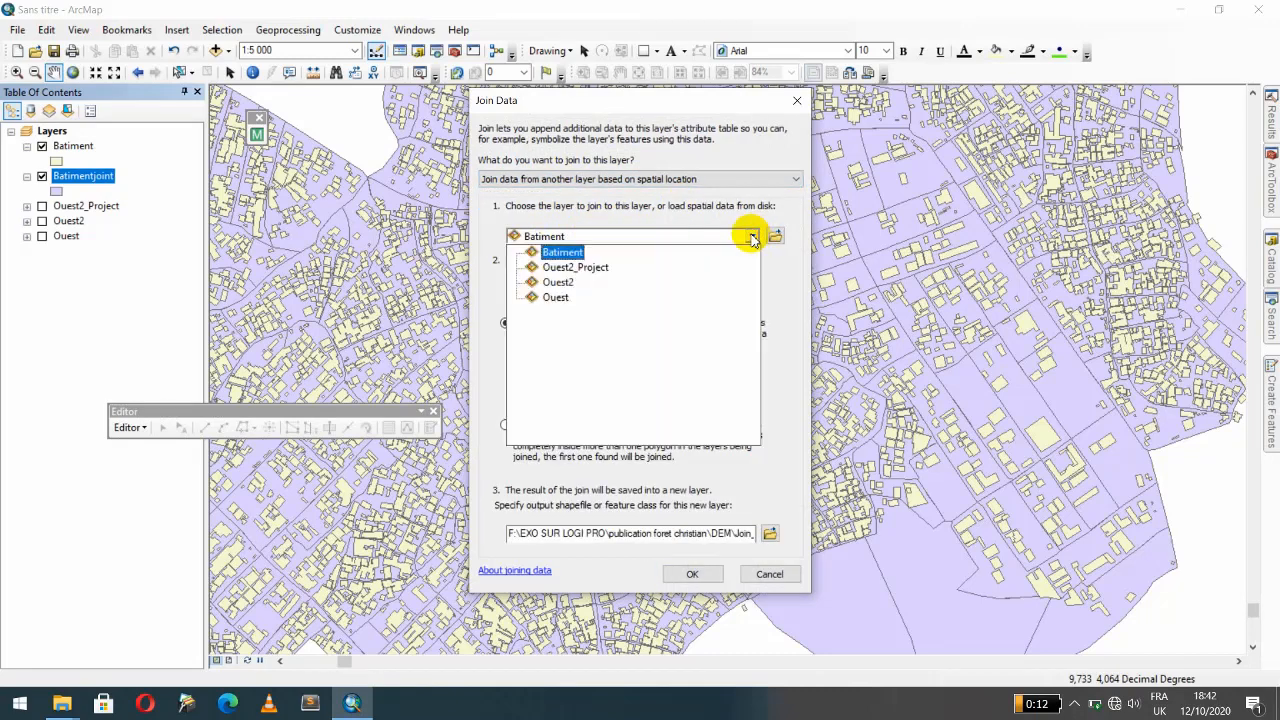
pyautogui.click(571, 254)
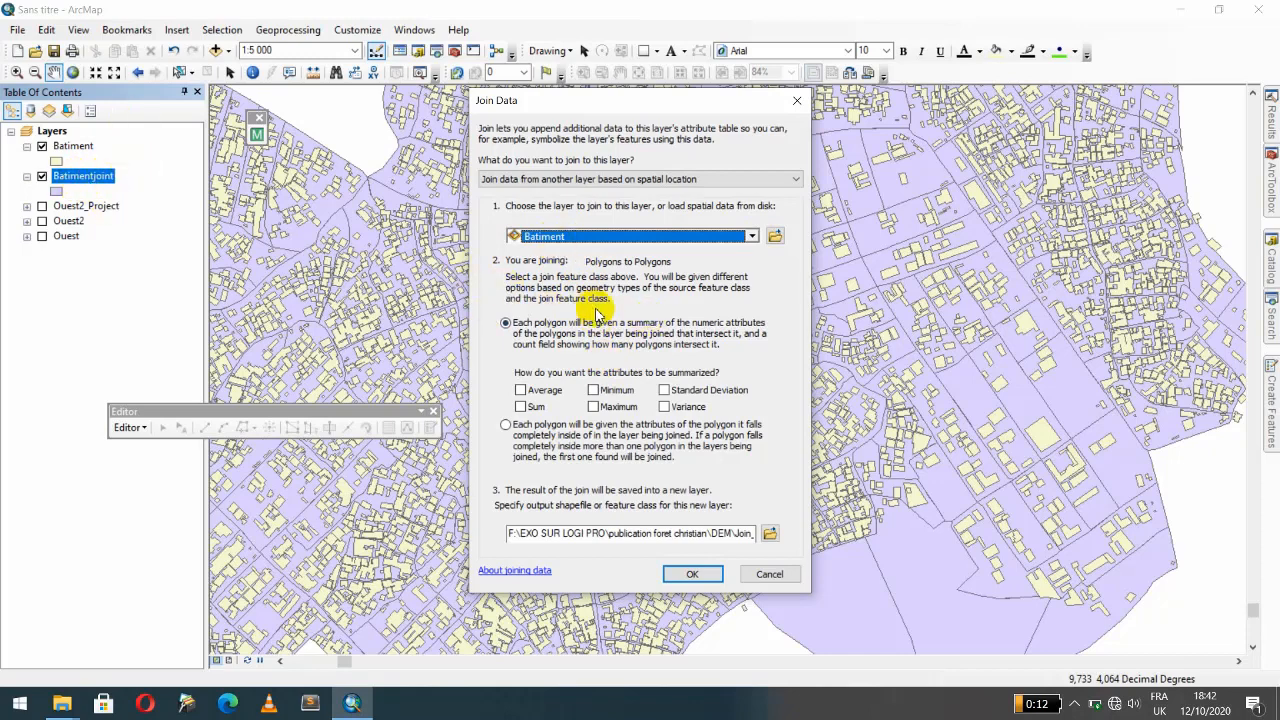
pyautogui.click(799, 104)
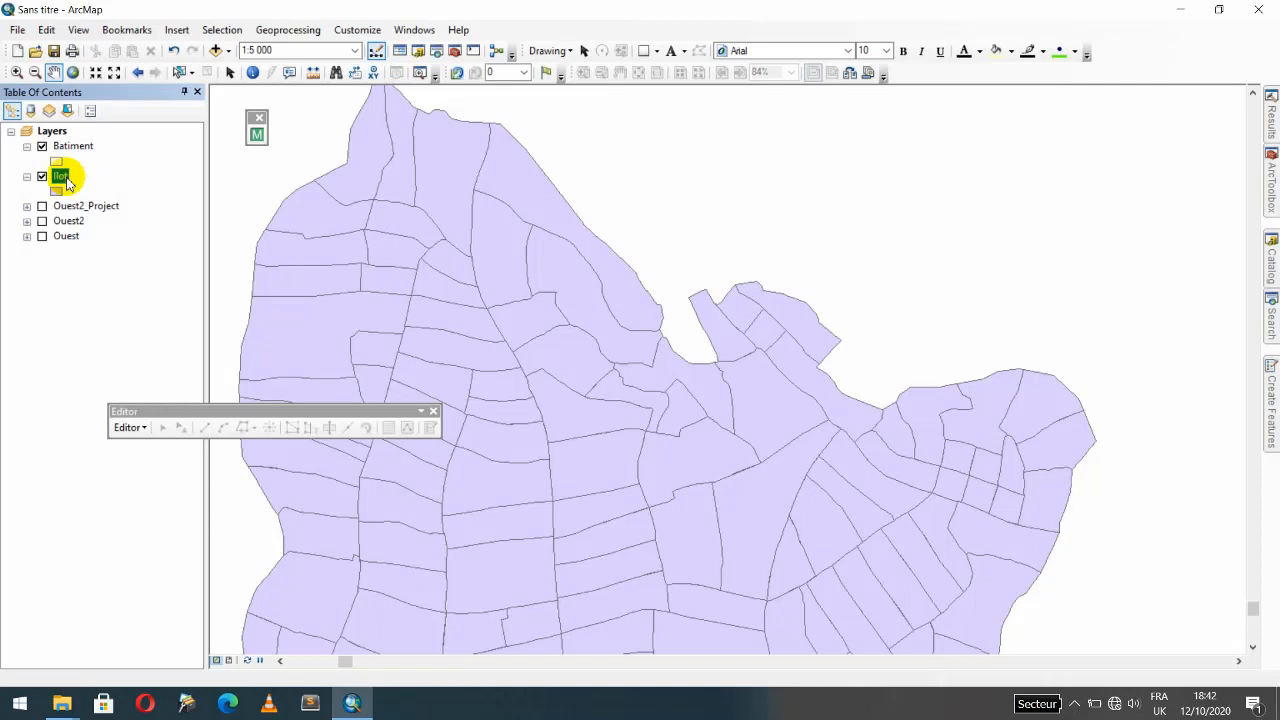
# Join the Batiment layer to the Ilot layer based on spatial location, summarizing attributes by Sum and outputting the result to Join_Output_2.shp
pyautogui.rightClick(60, 180)
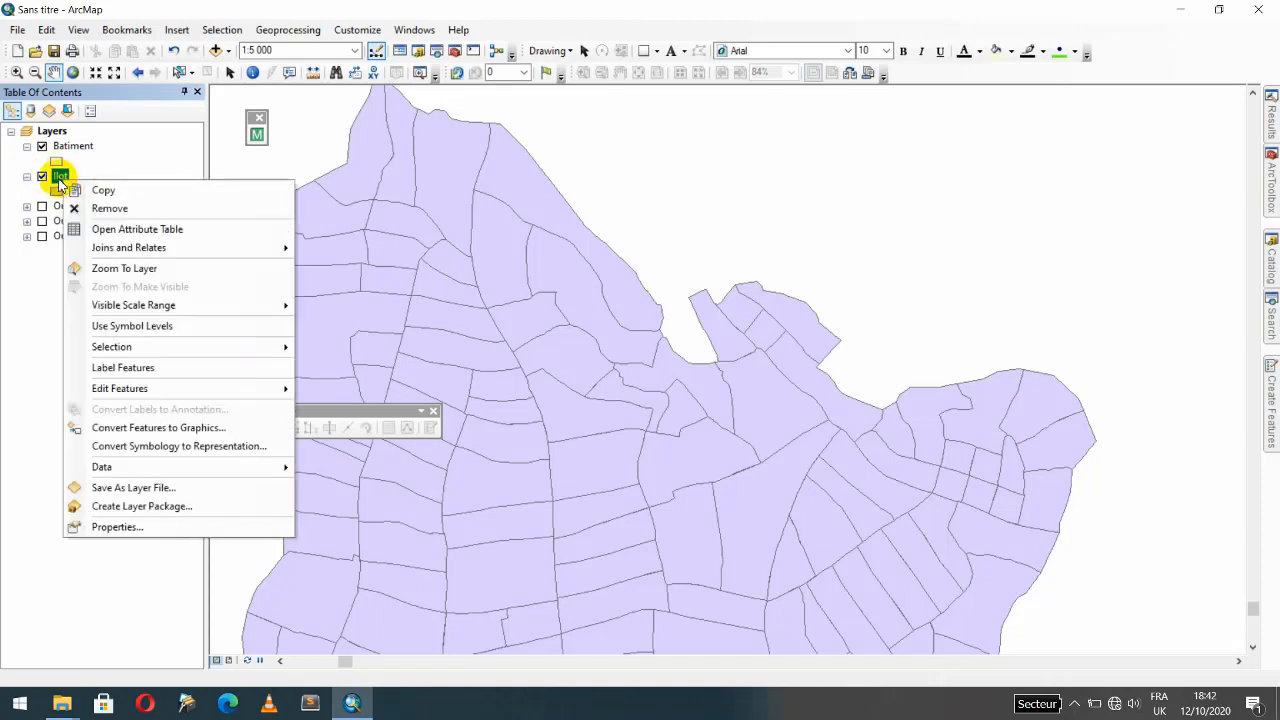
pyautogui.moveTo(126, 250)
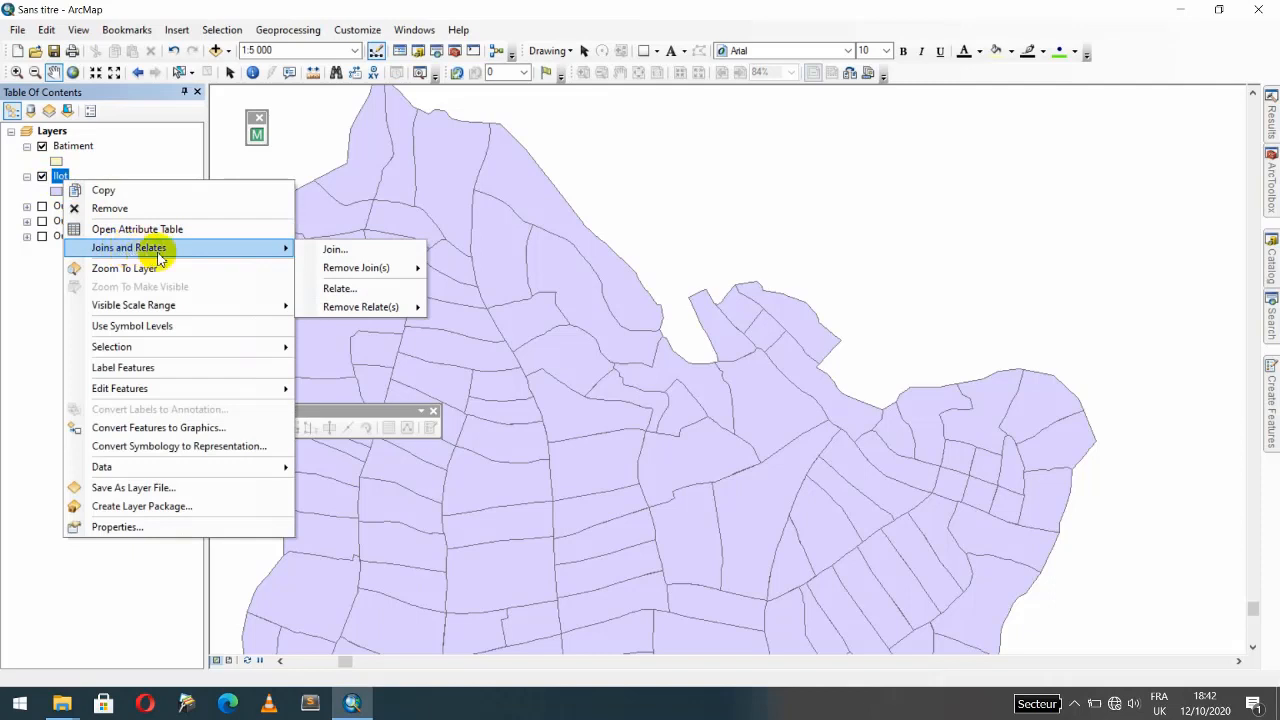
pyautogui.click(336, 250)
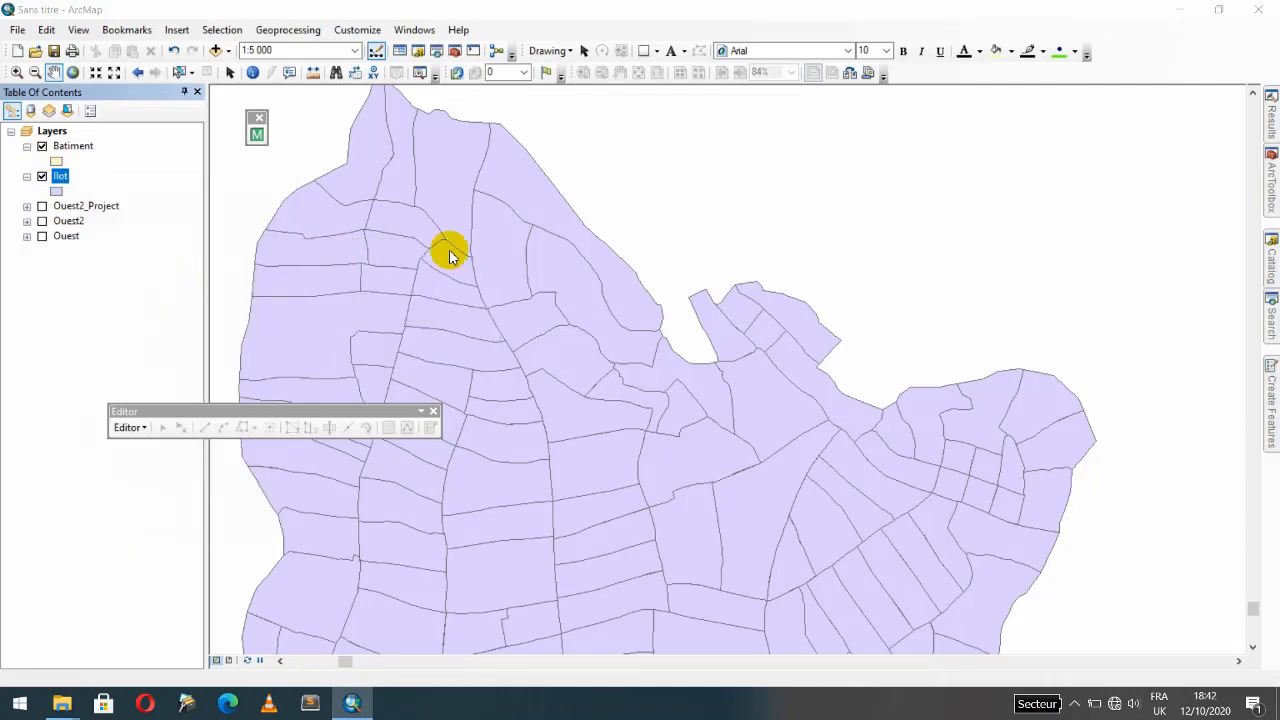
pyautogui.click(659, 182)
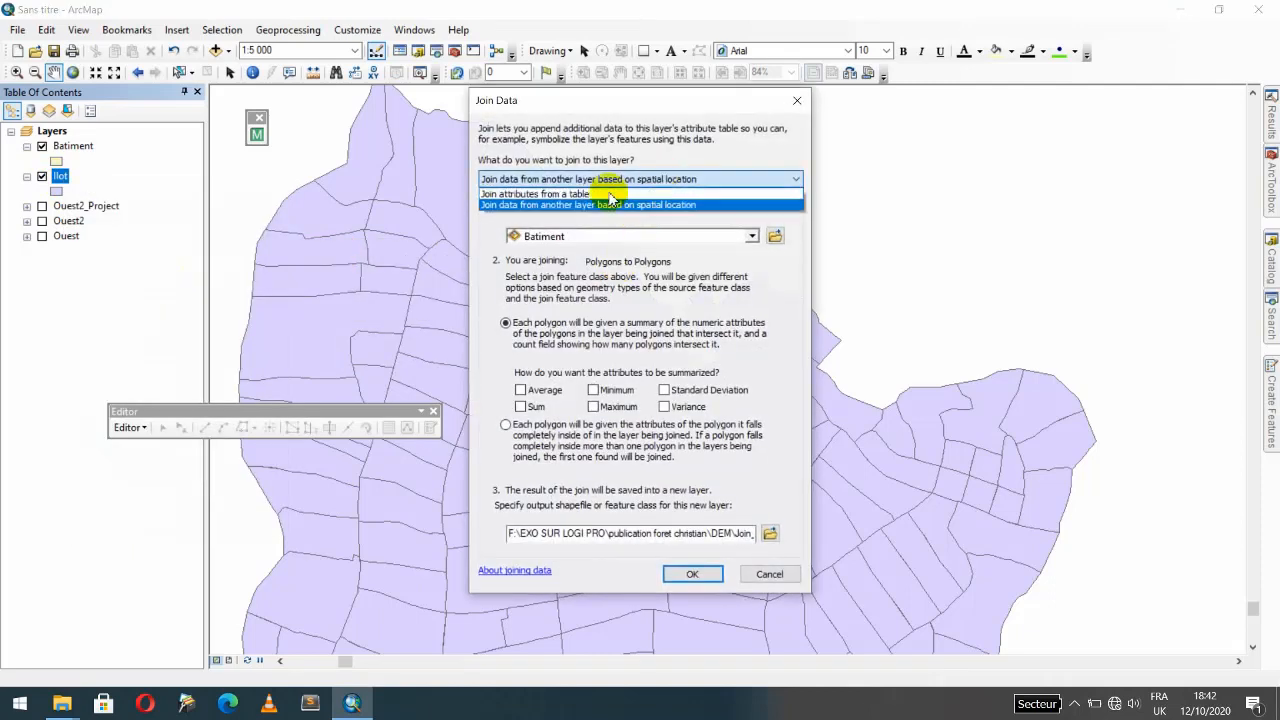
pyautogui.click(583, 205)
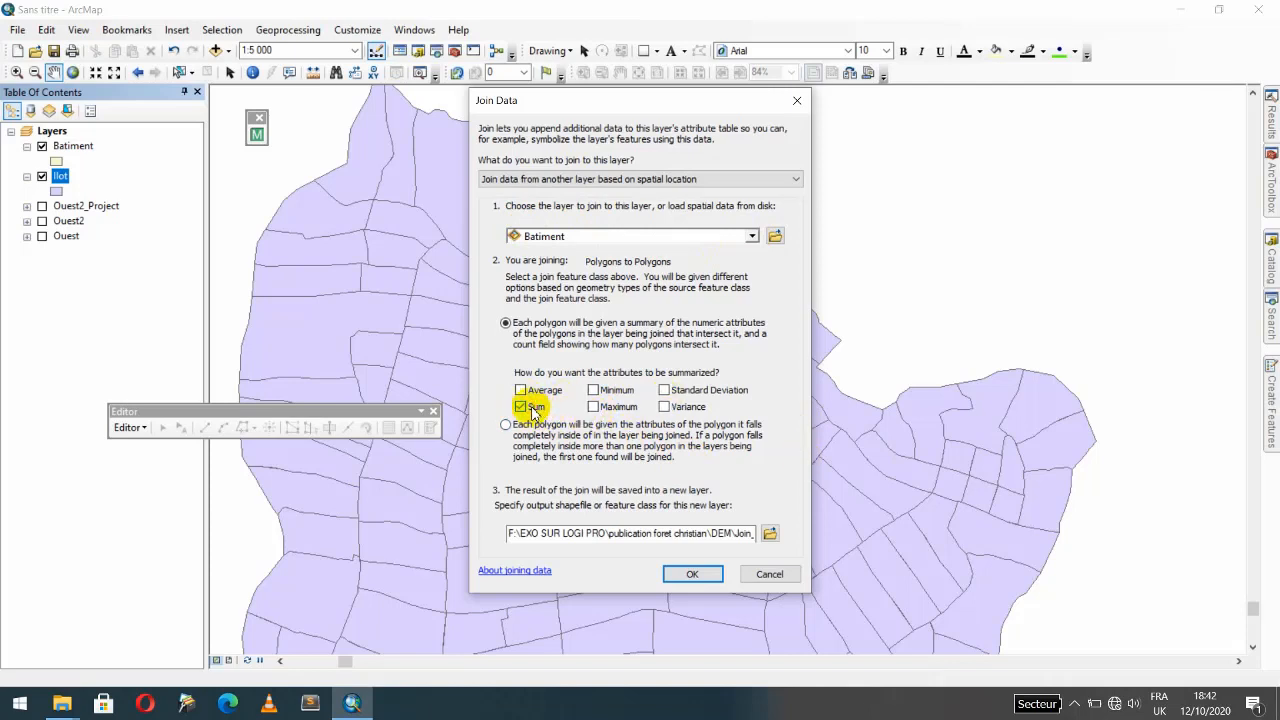
pyautogui.click(770, 534)
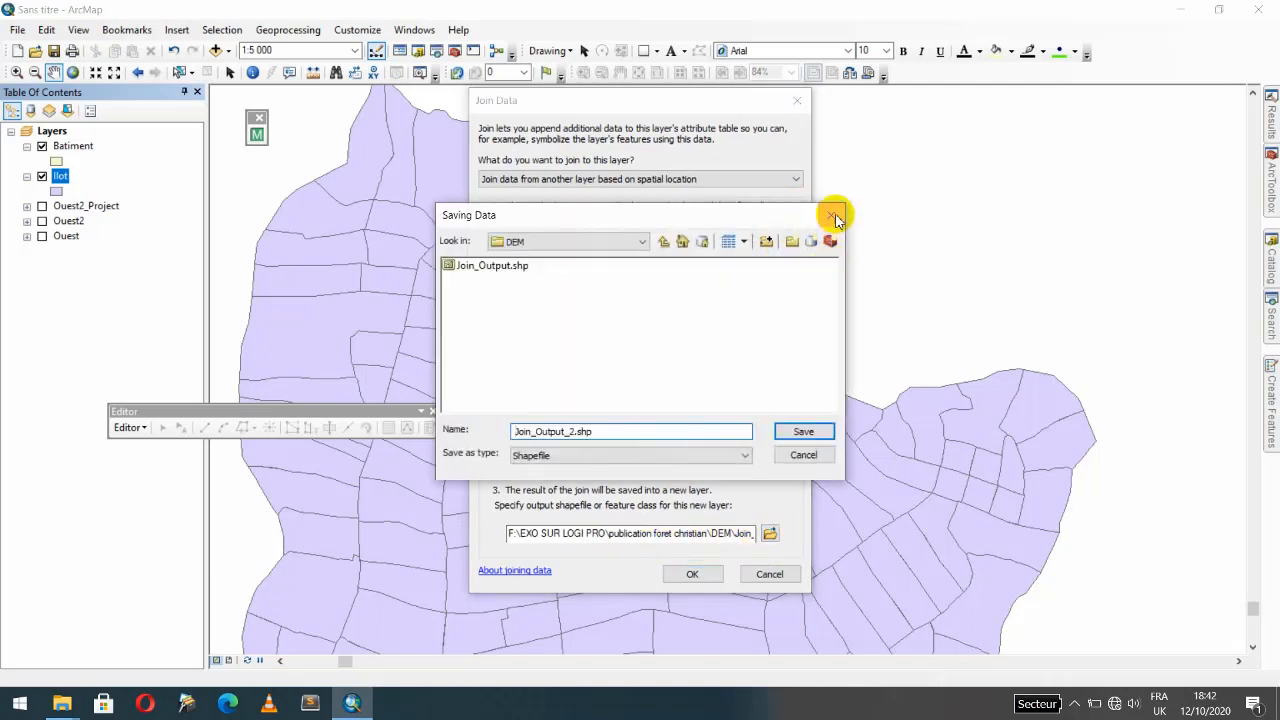
pyautogui.click(835, 217)
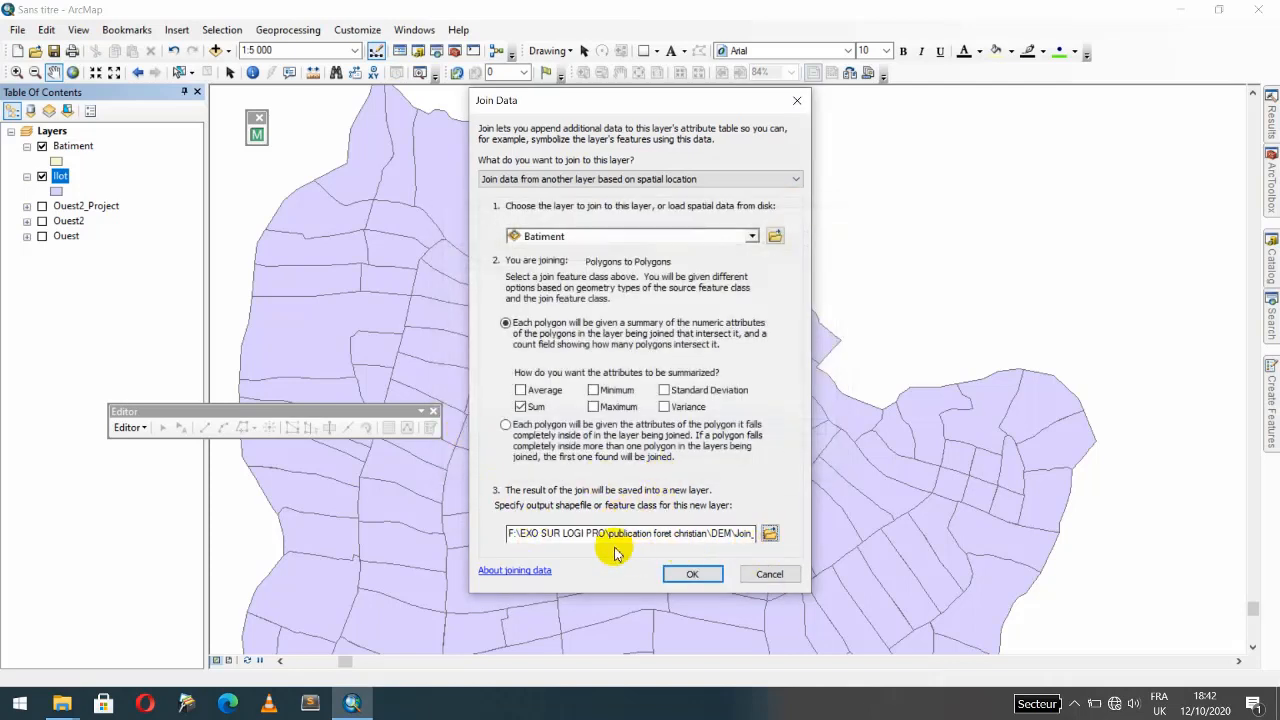
pyautogui.click(691, 573)
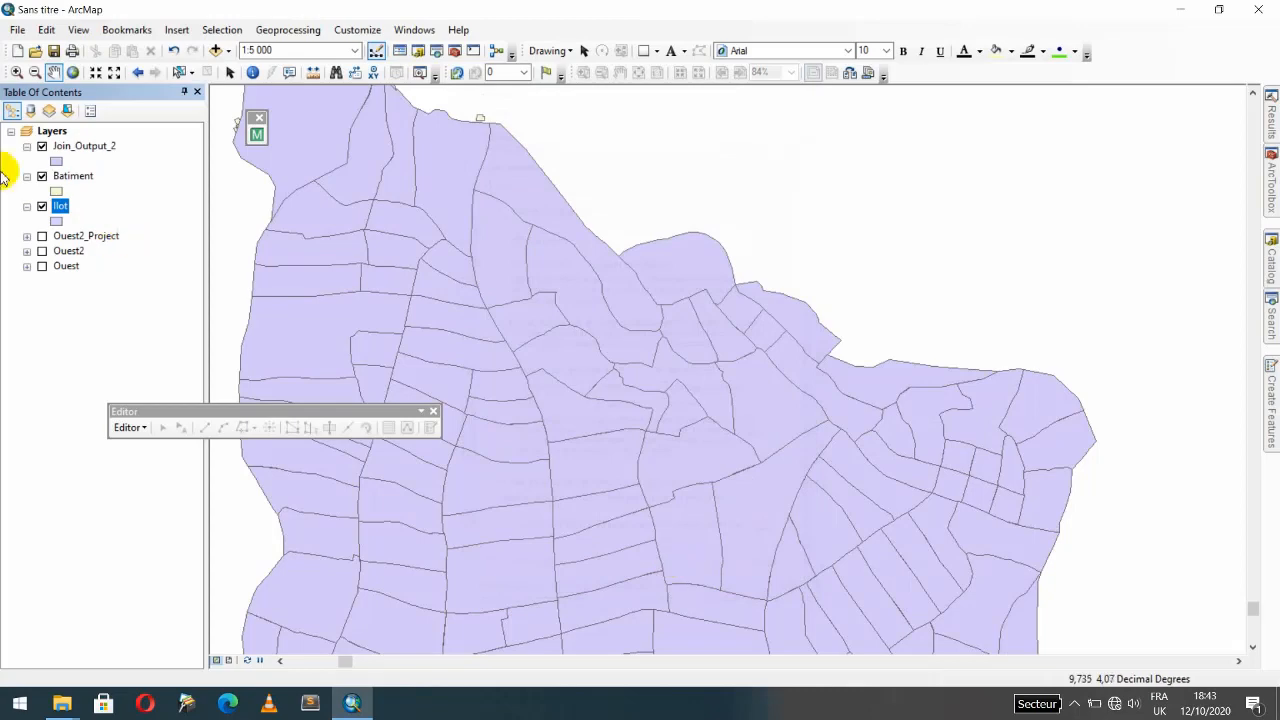
# Open the attribute table of the Join_Output_2 layer and examine the Count field for each block
pyautogui.rightClick(72, 155)
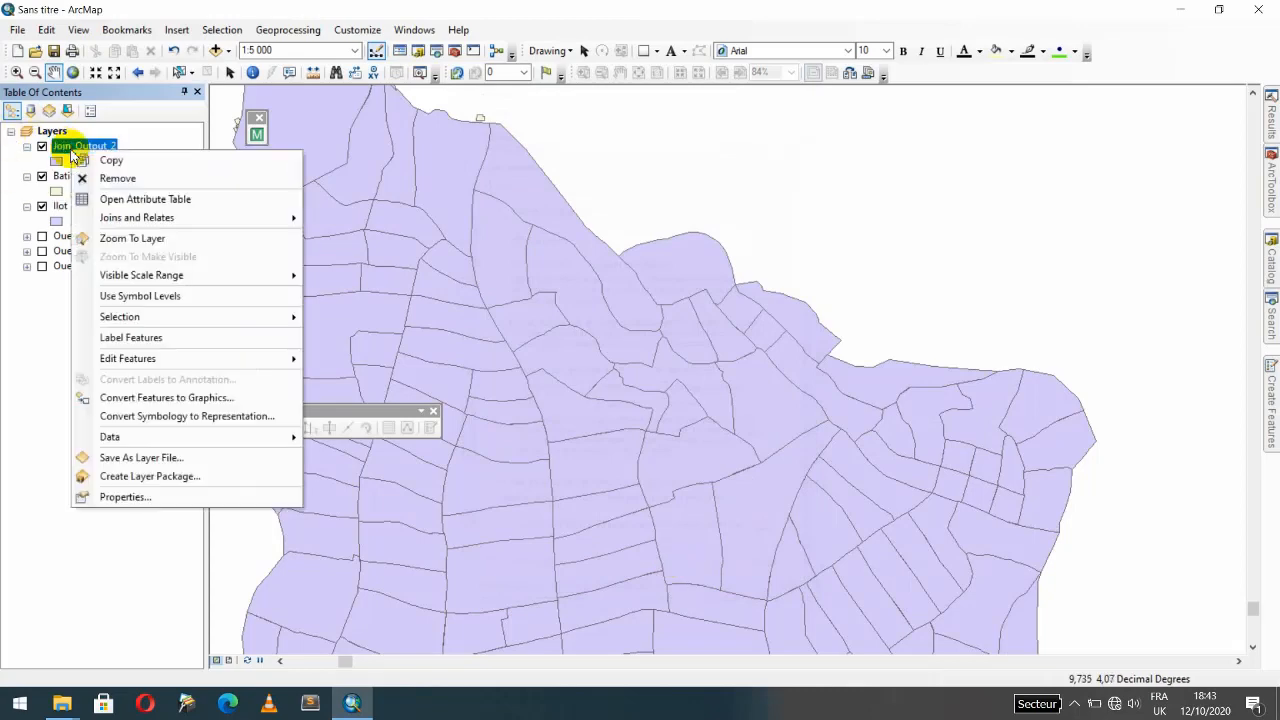
pyautogui.click(128, 197)
pyautogui.scroll(-15, 474, 480)
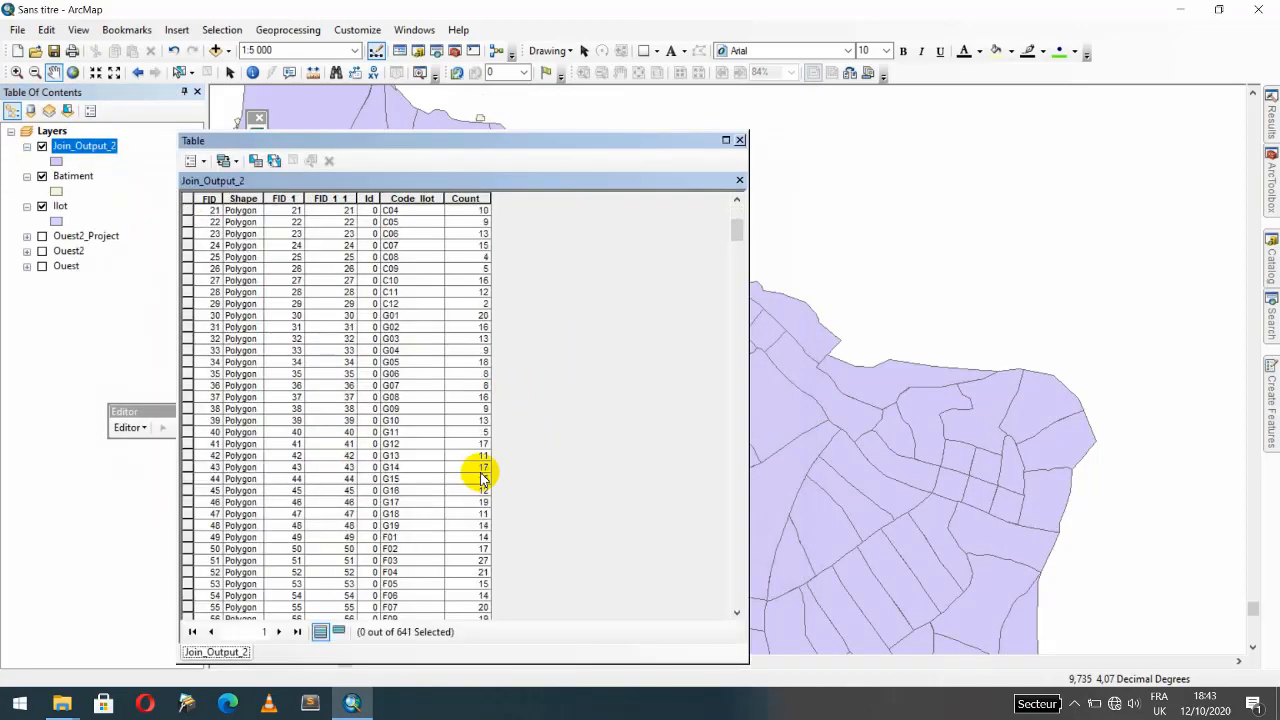
pyautogui.scroll(18, 440, 300)
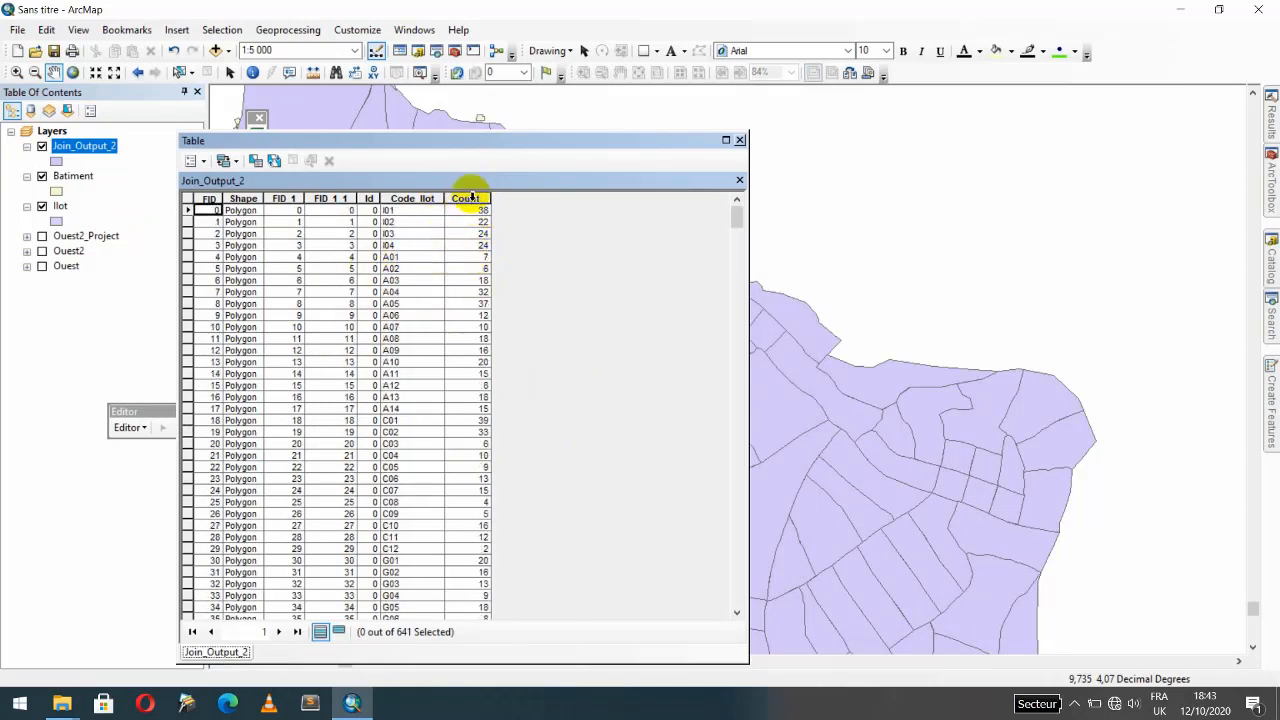
# Select and zoom to block A01, move Join_Output_2 beneath Batiment, and compare the block's buildings with the table's Count field
pyautogui.click(190, 258)
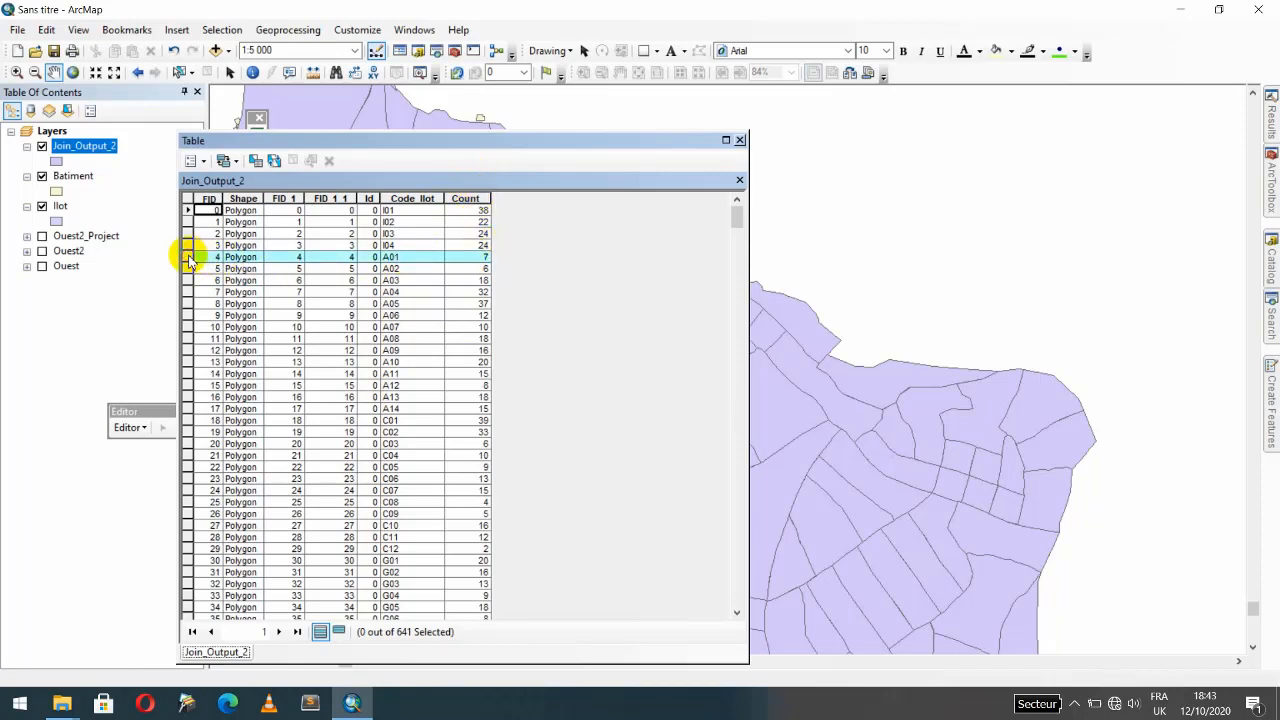
pyautogui.click(310, 161)
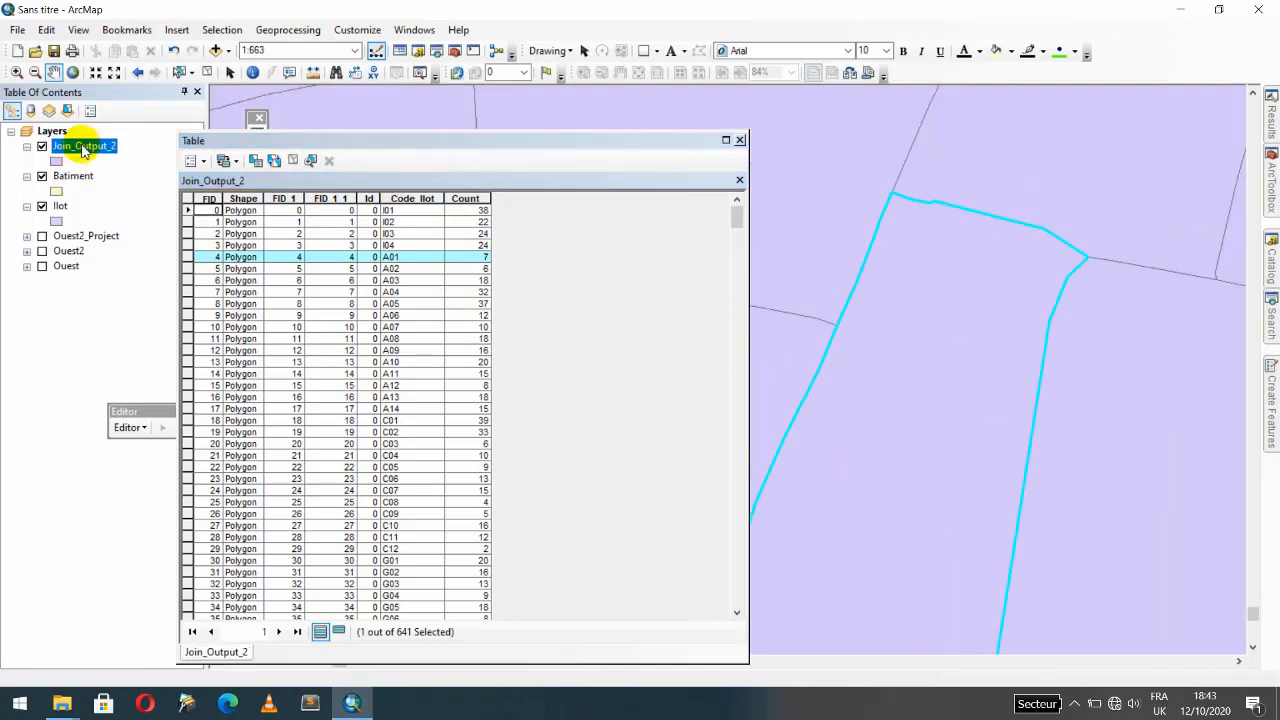
pyautogui.moveTo(88, 146); pyautogui.dragTo(84, 200)
pyautogui.moveTo(929, 361); pyautogui.dragTo(975, 253)
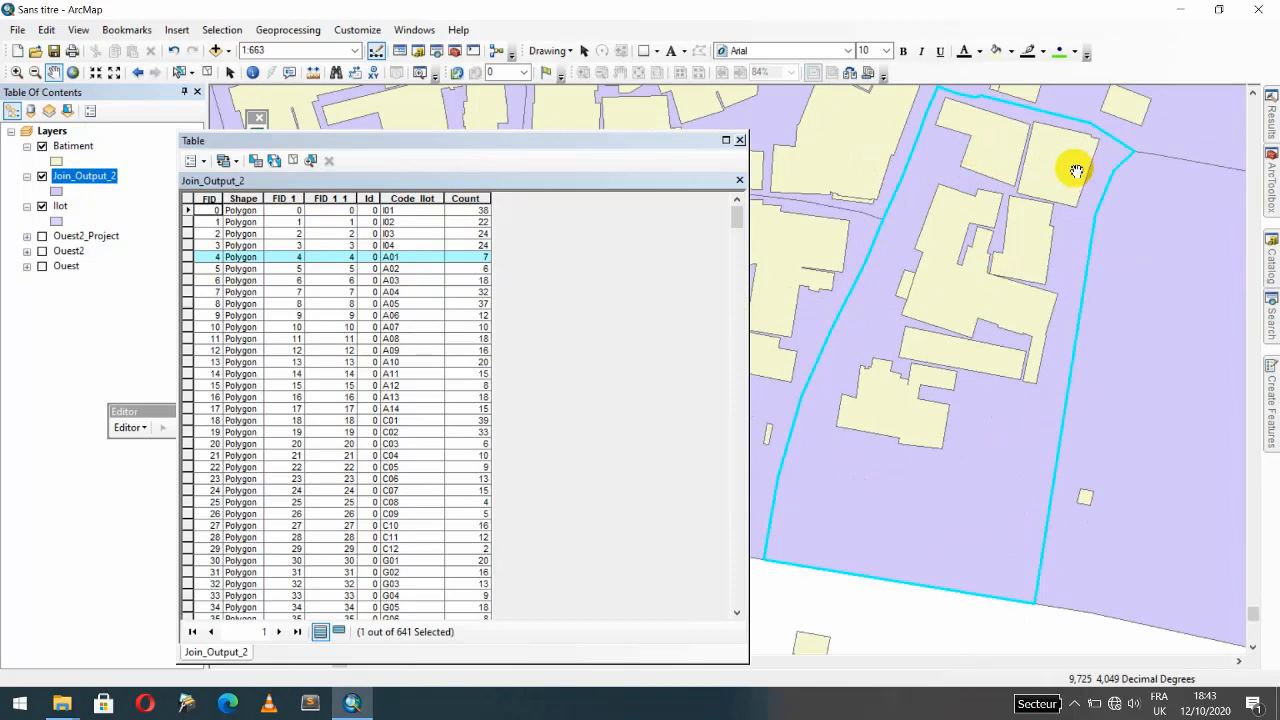
pyautogui.moveTo(1076, 171); pyautogui.dragTo(1063, 191)
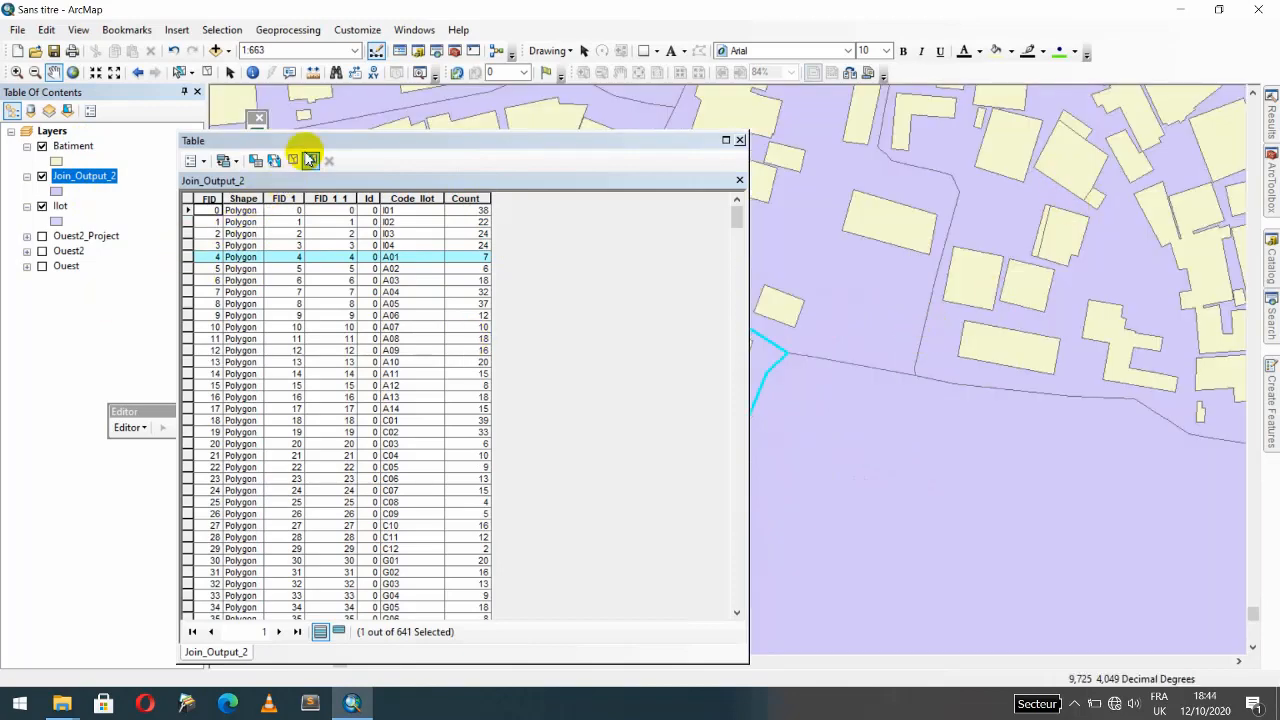
pyautogui.click(310, 160)
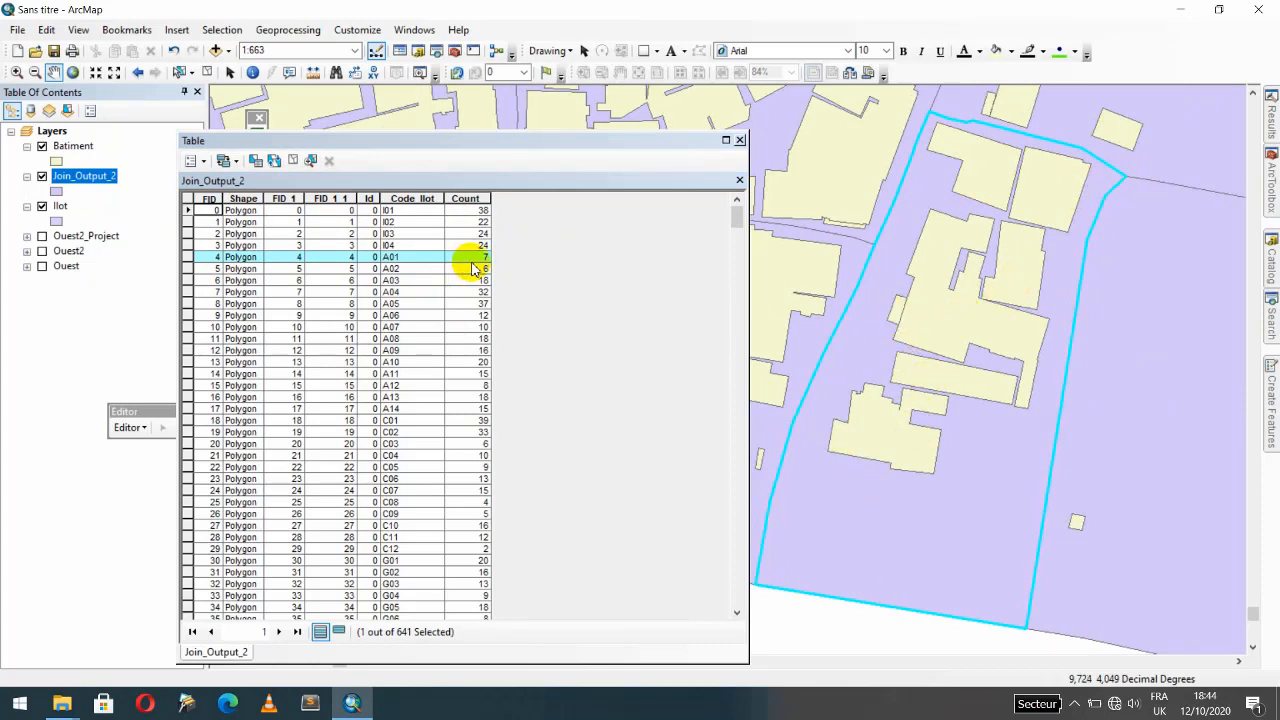
pyautogui.click(731, 273)
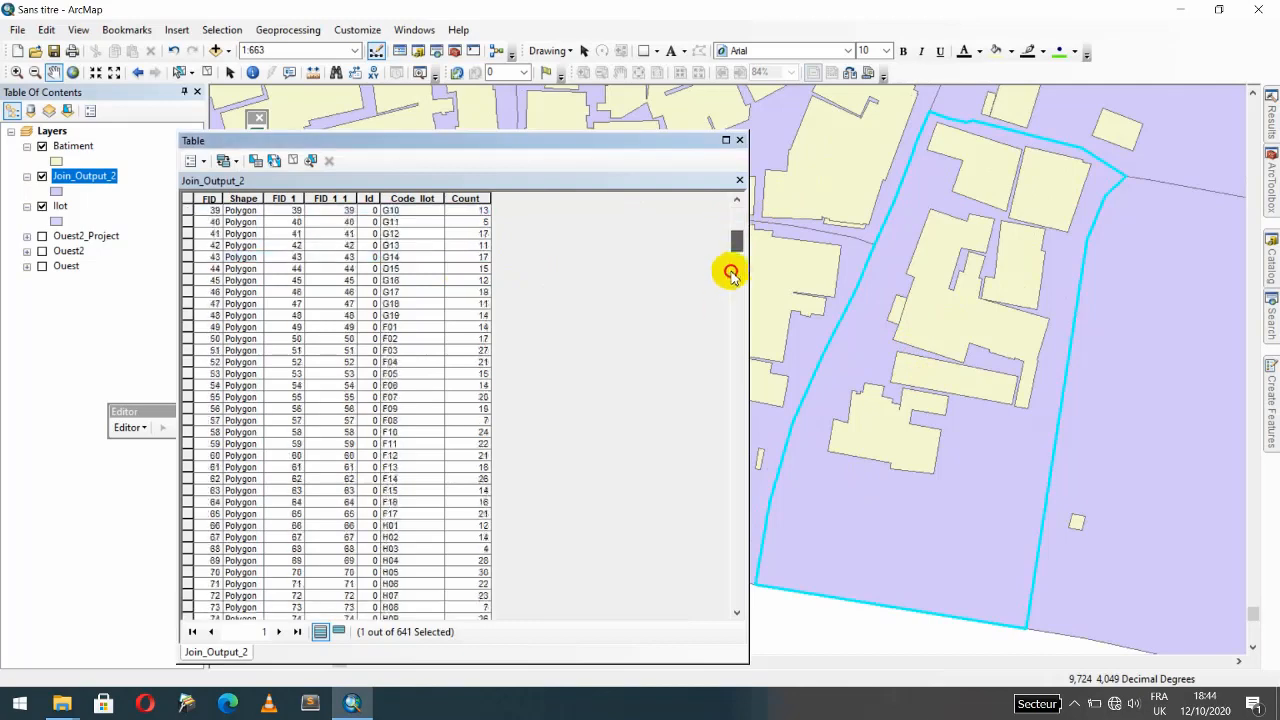
pyautogui.moveTo(731, 273); pyautogui.dragTo(703, 612)
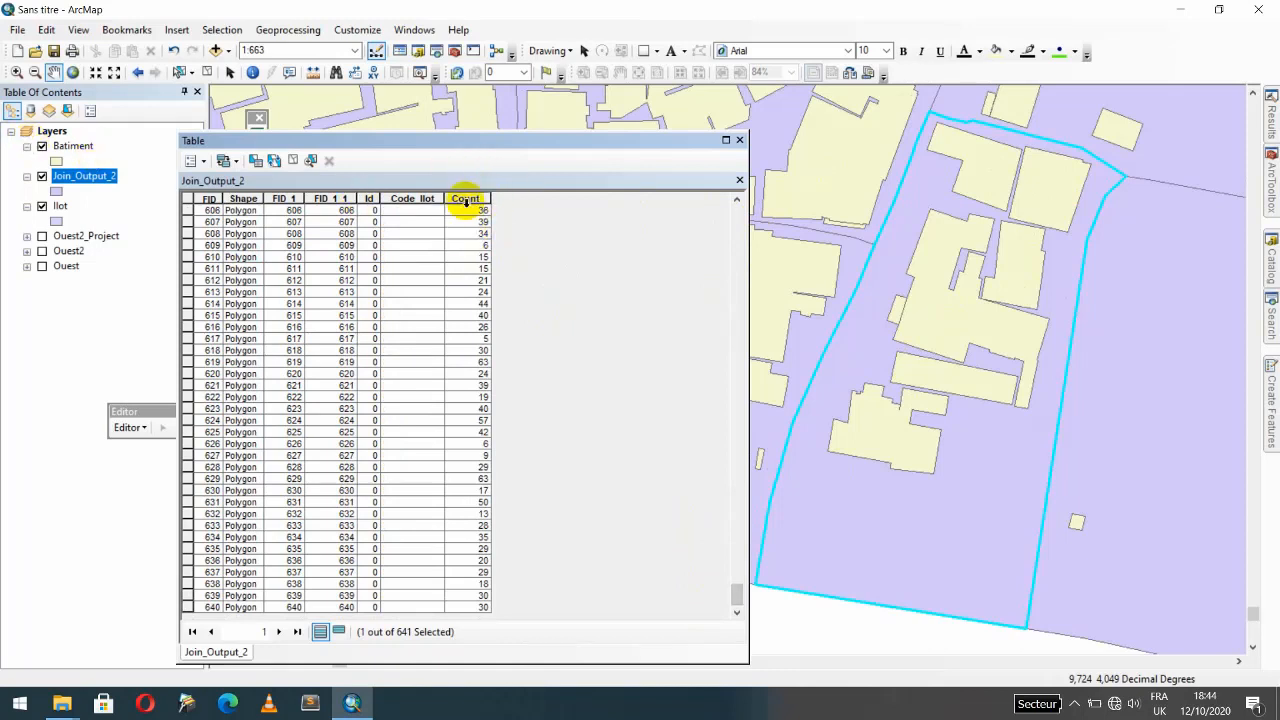
# Open the symbology properties of the Join_Output_2 layer
pyautogui.rightClick(88, 176)
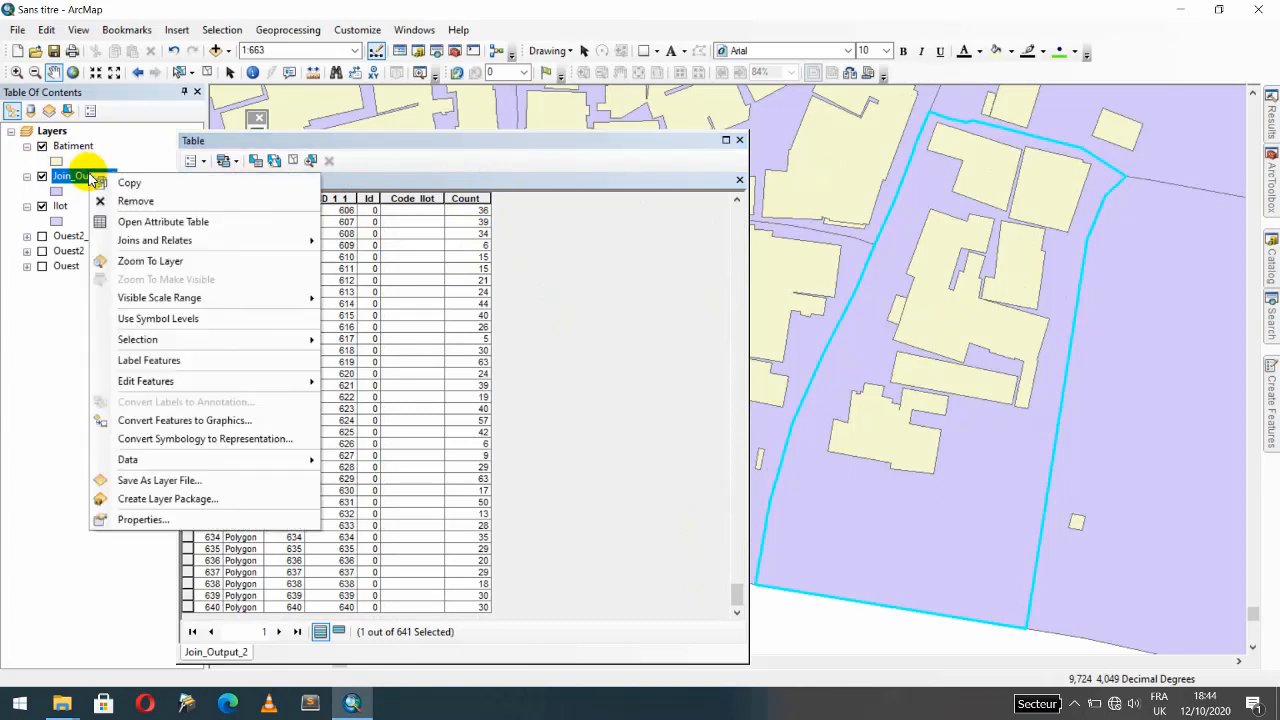
pyautogui.click(145, 519)
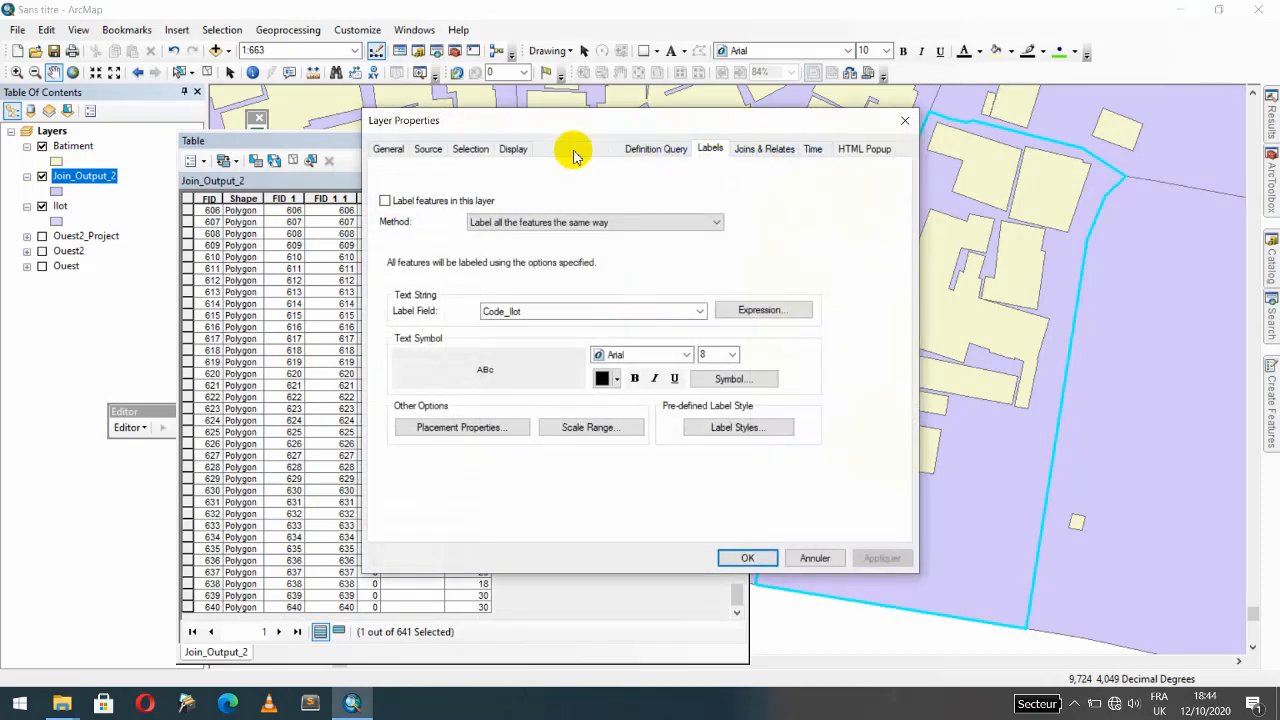
pyautogui.click(558, 149)
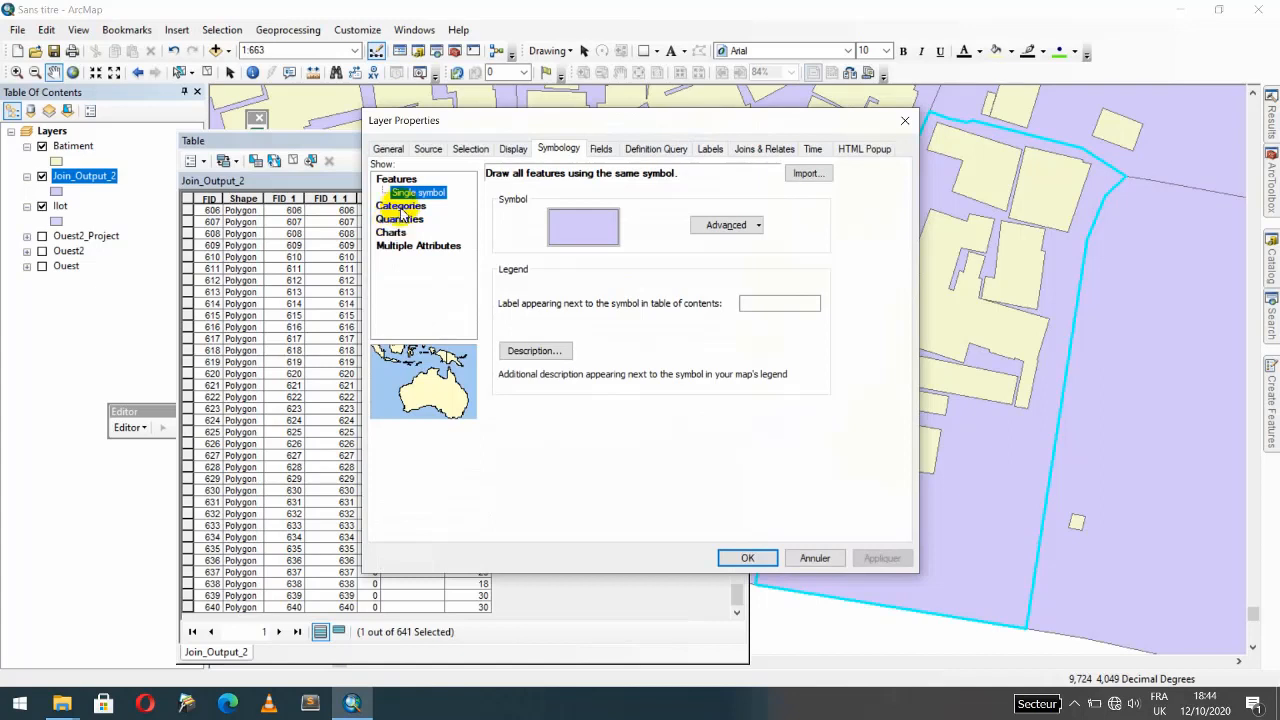
# Try unique values and then proportional symbols based on the Count_ field for the Join_Output_2 layer
pyautogui.click(396, 204)
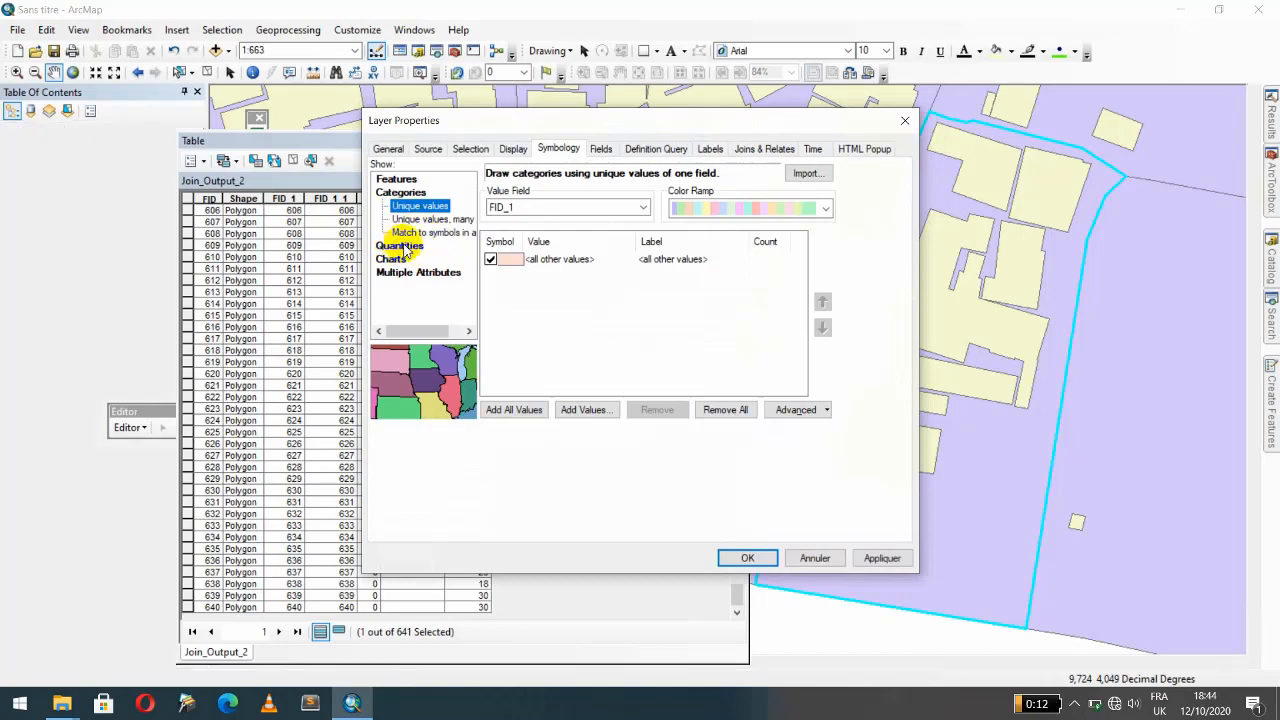
pyautogui.click(405, 248)
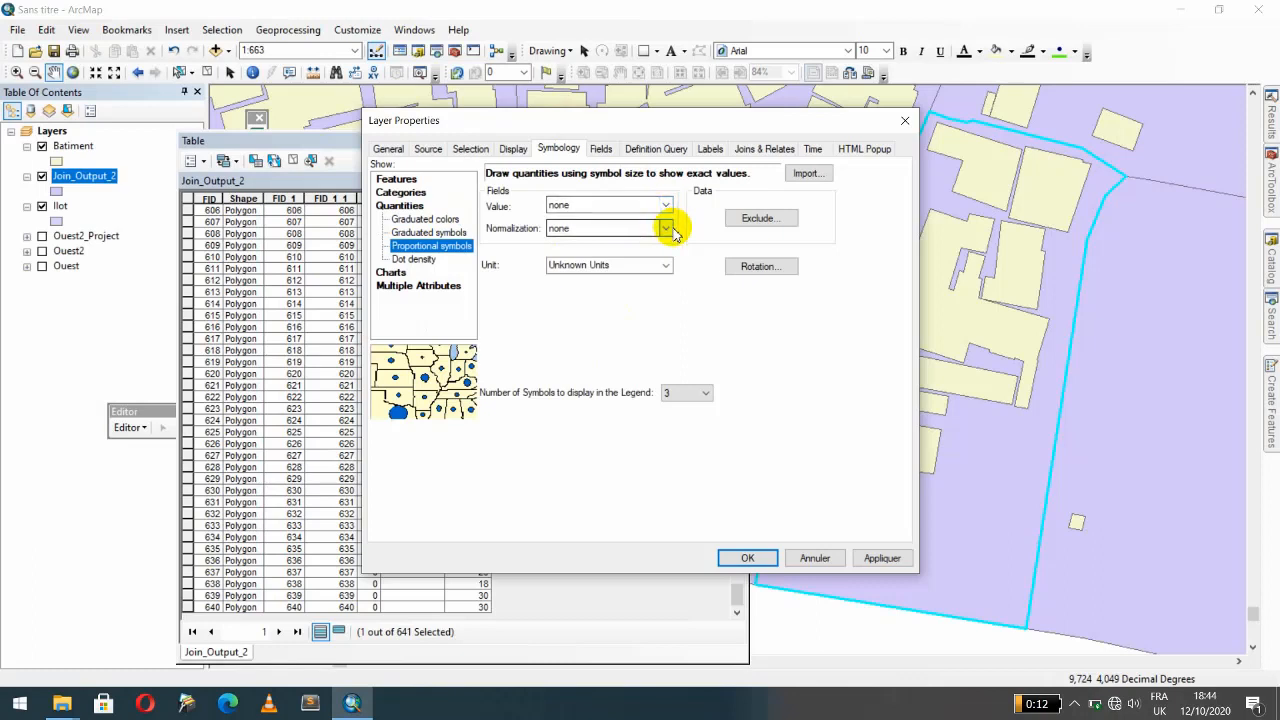
pyautogui.click(665, 205)
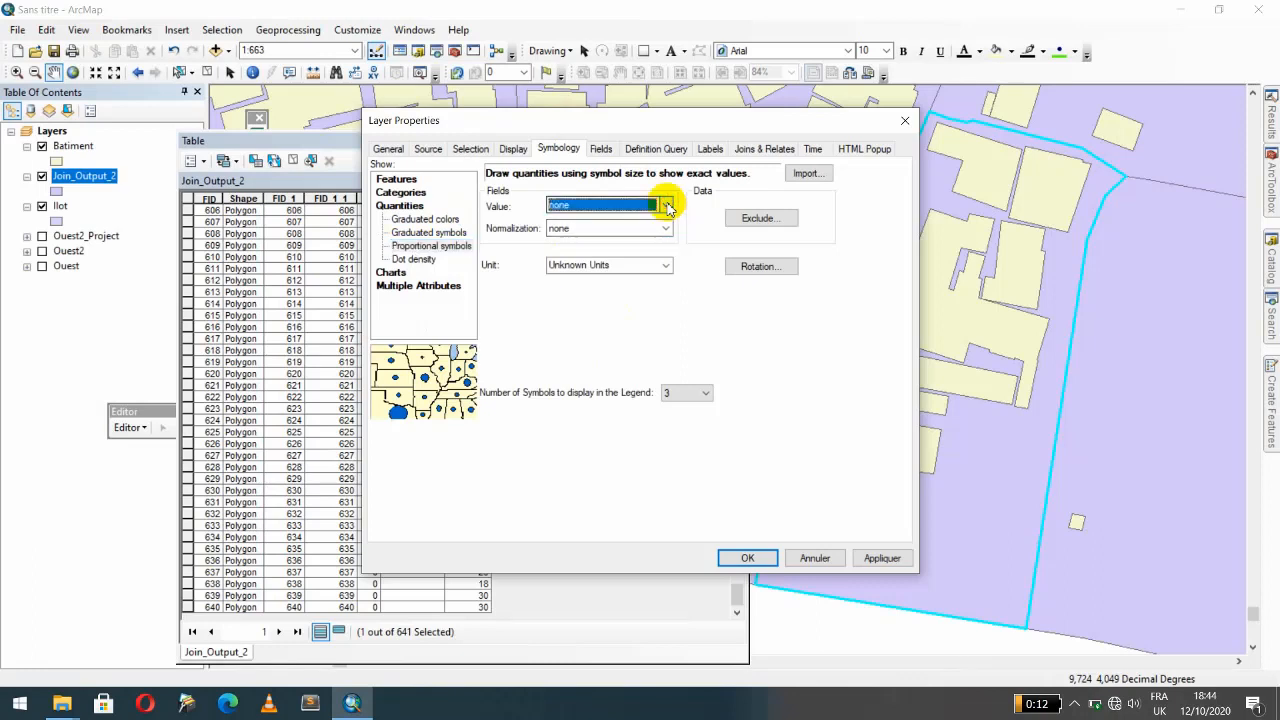
pyautogui.click(582, 265)
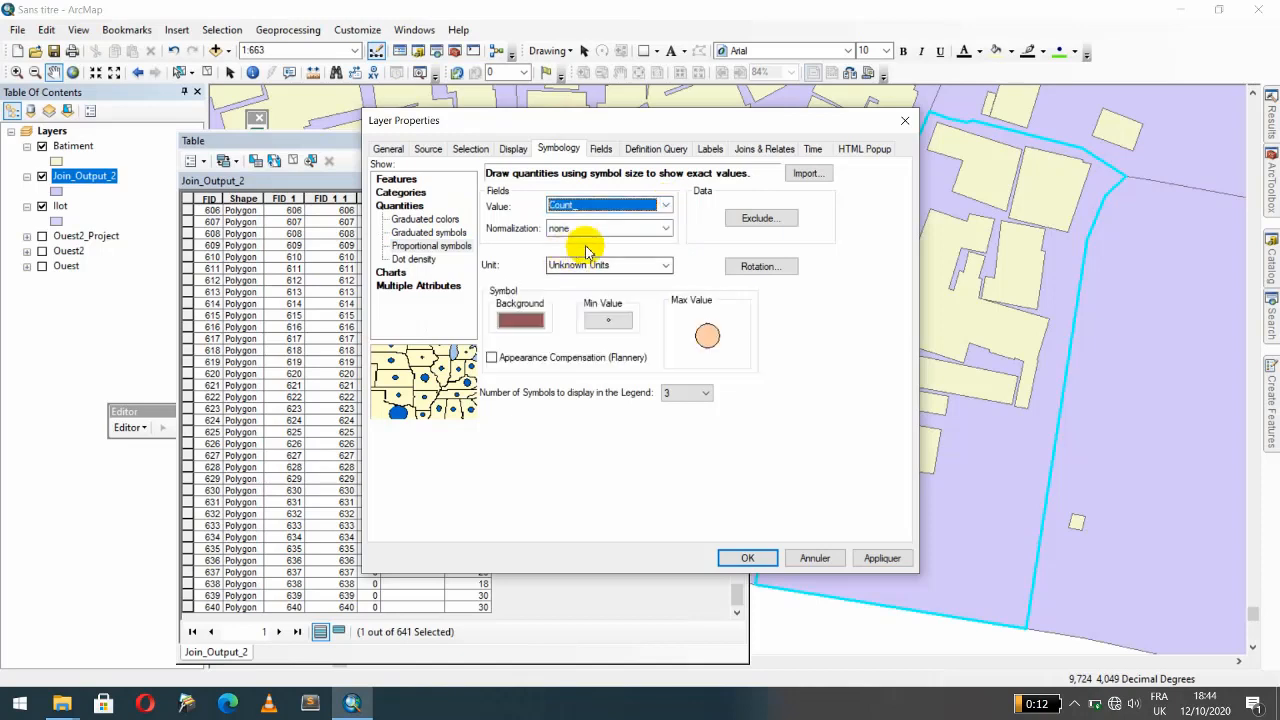
# Symbolize the Join_Output_2 layer with graduated colors based on the Count_ field, divided into 6 classes
pyautogui.click(400, 219)
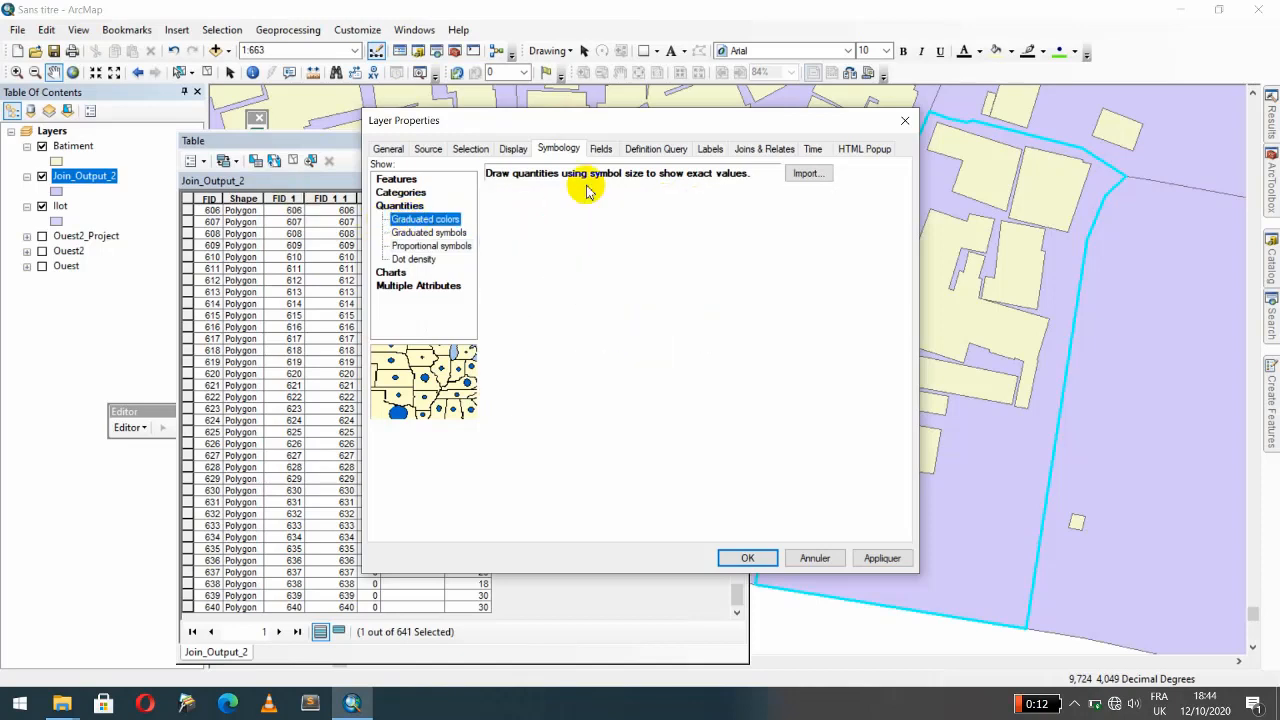
pyautogui.click(660, 208)
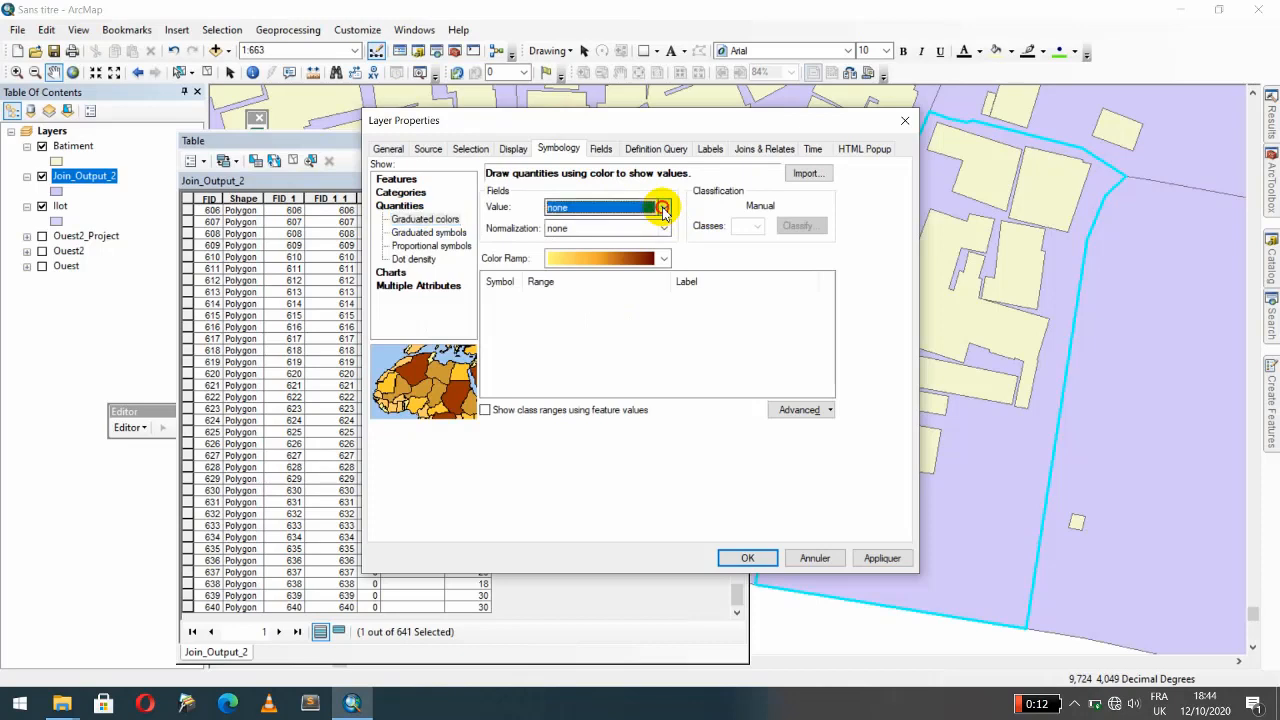
pyautogui.click(572, 265)
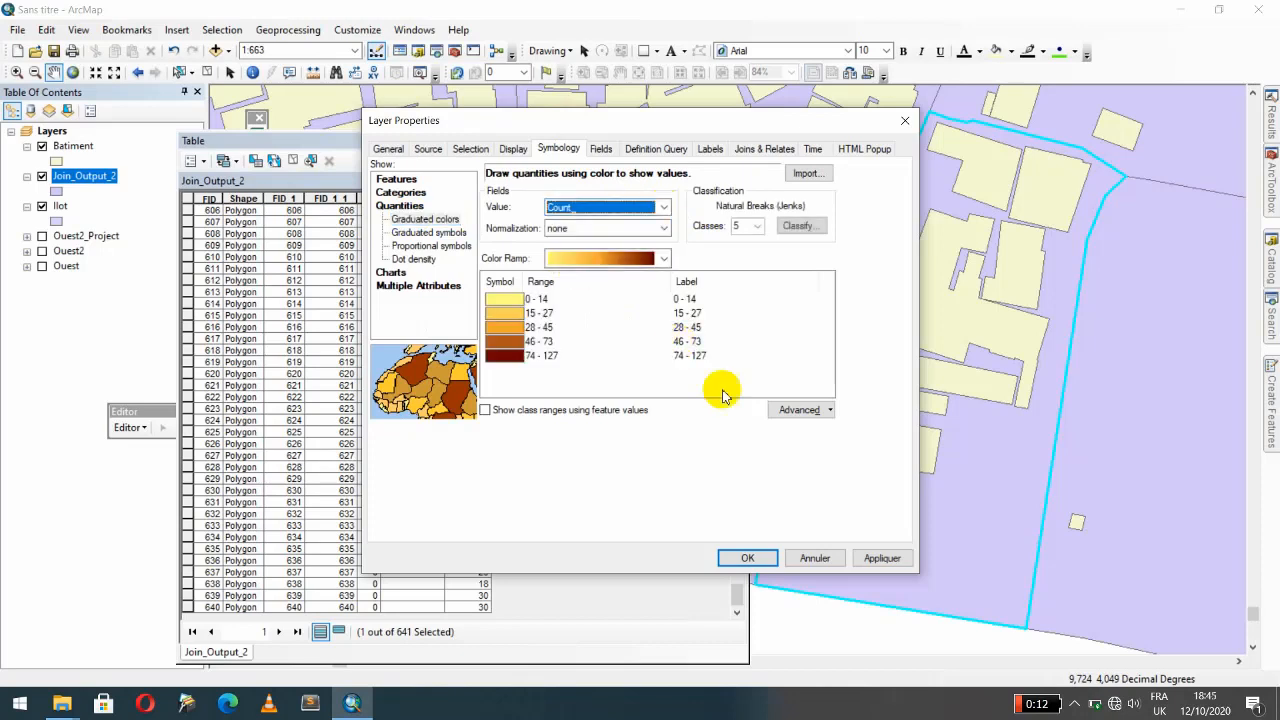
pyautogui.click(759, 226)
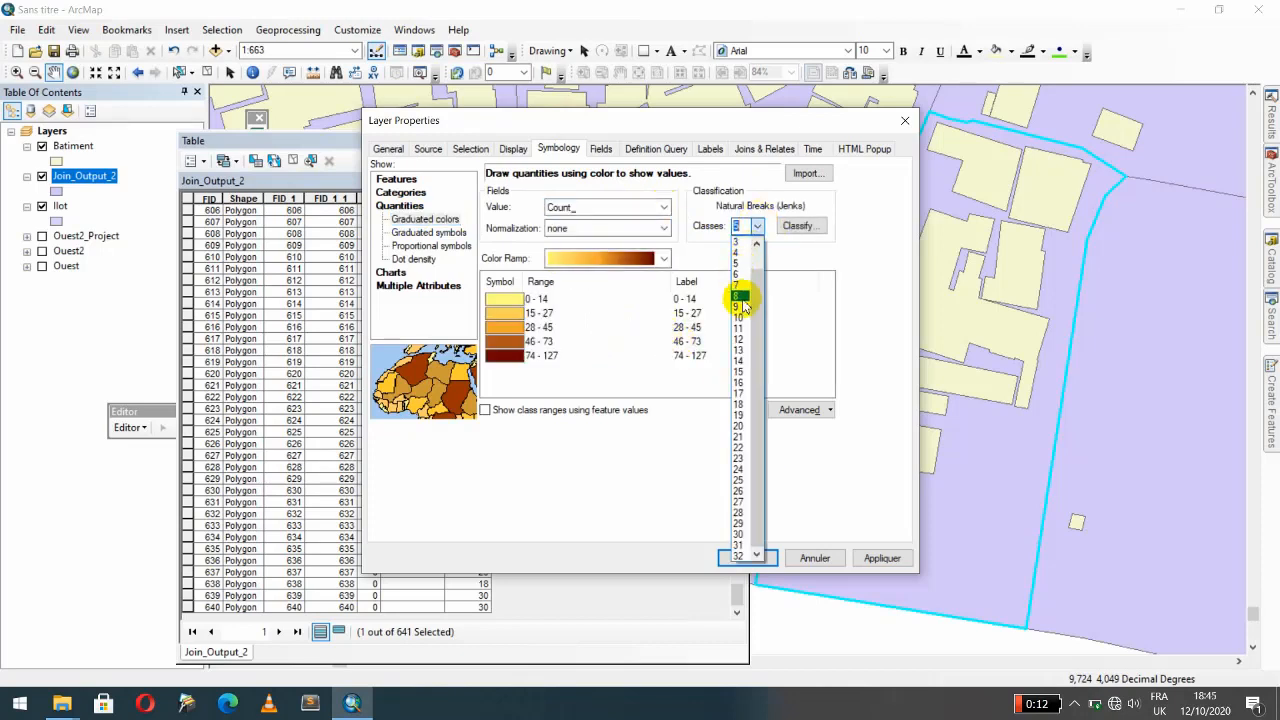
pyautogui.click(737, 274)
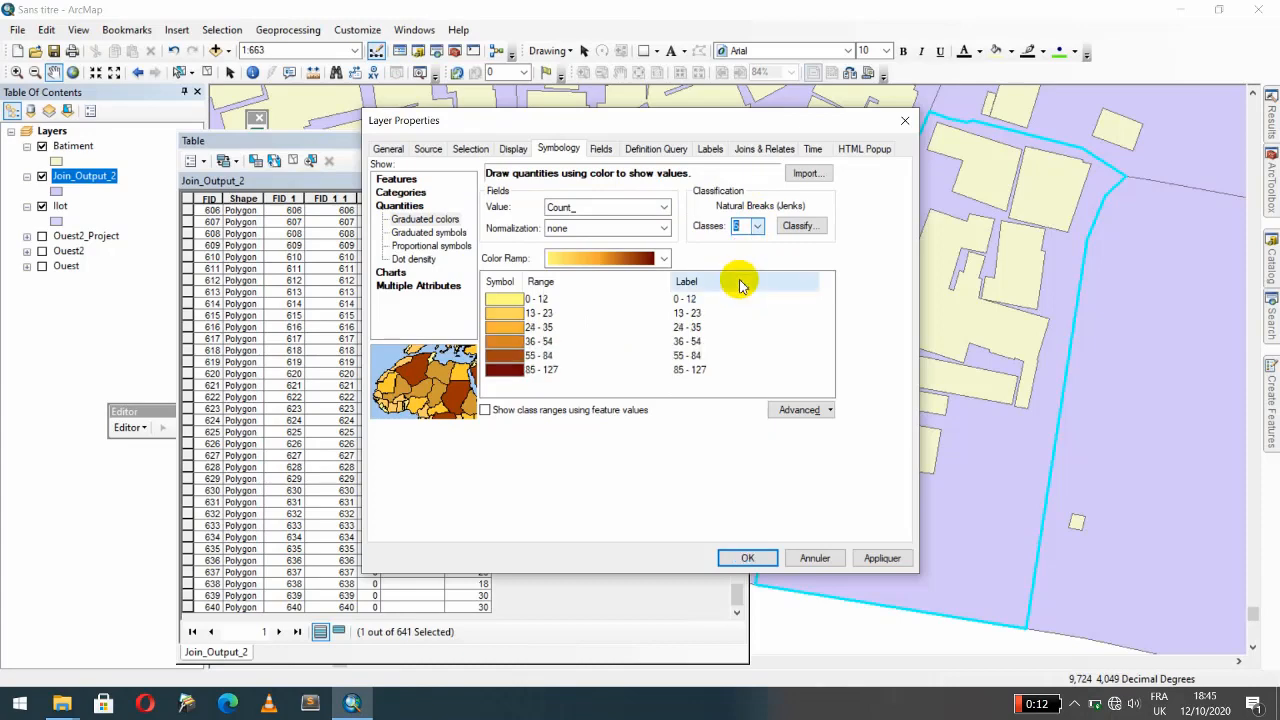
pyautogui.click(880, 557)
pyautogui.click(746, 558)
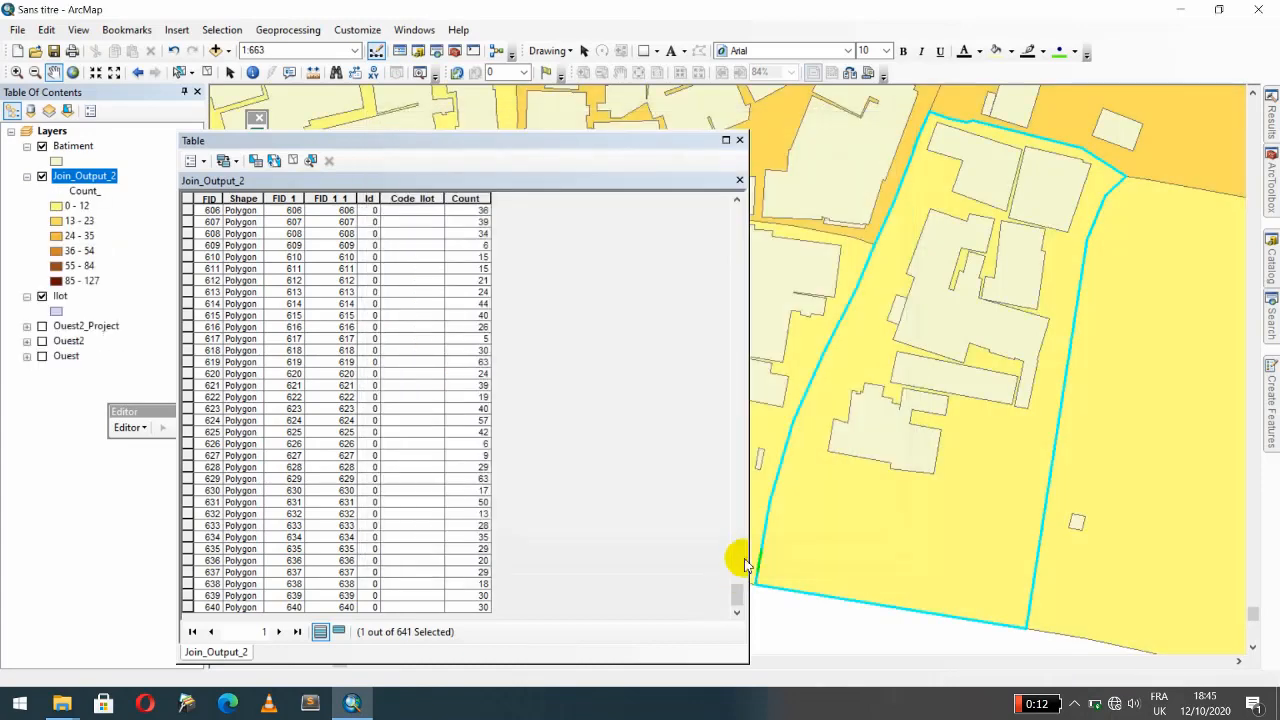
# Close the attribute table and examine the building-count colors of the blocks across the whole map
pyautogui.click(740, 141)
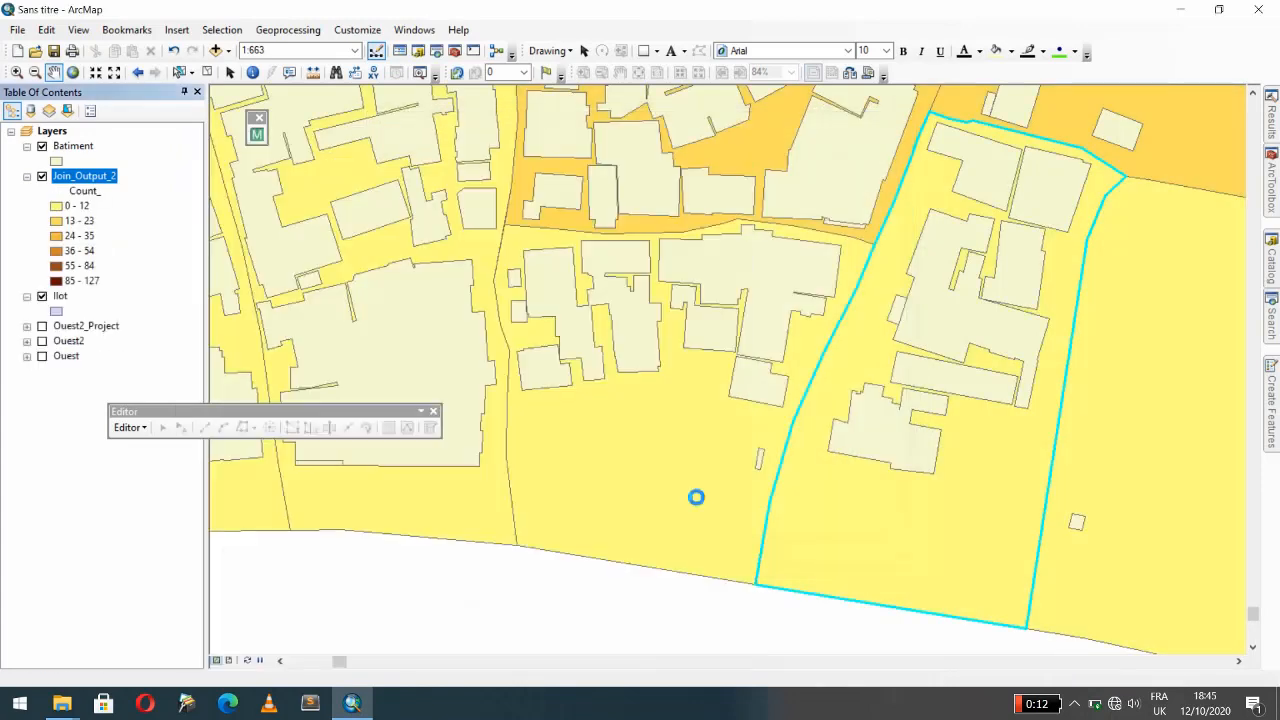
pyautogui.scroll(-3, 720, 486)
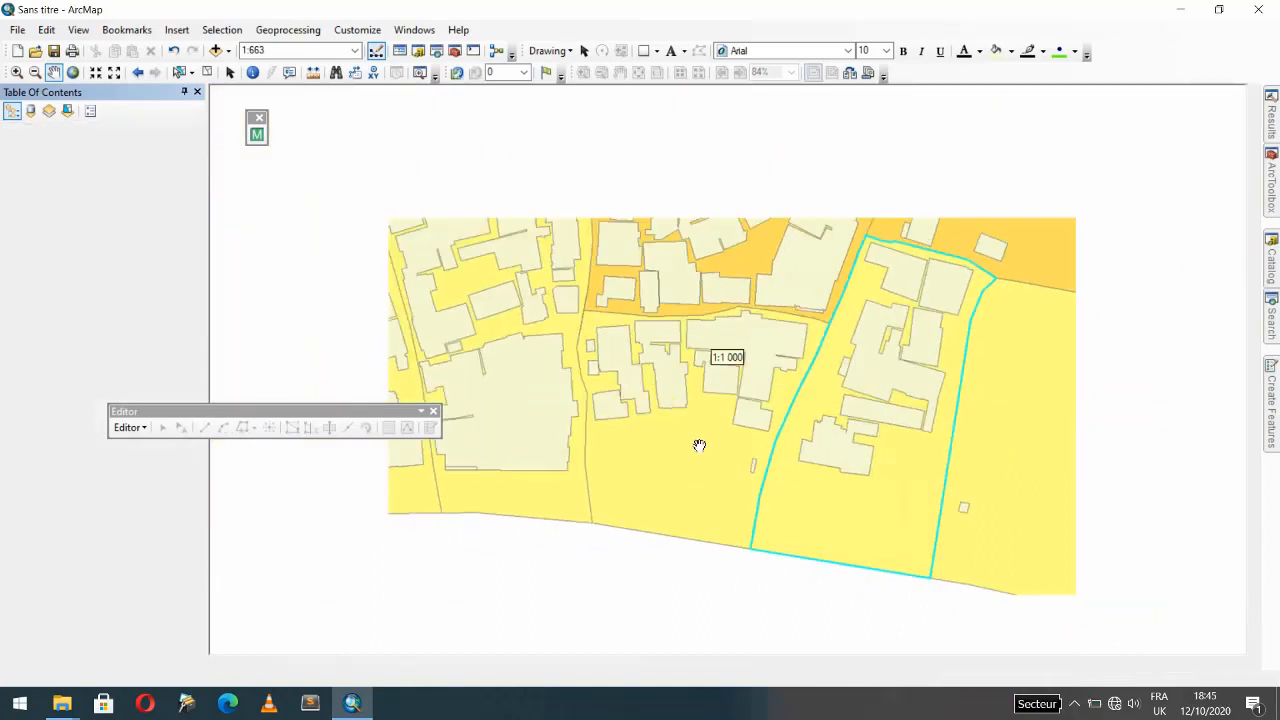
pyautogui.scroll(-5, 700, 446)
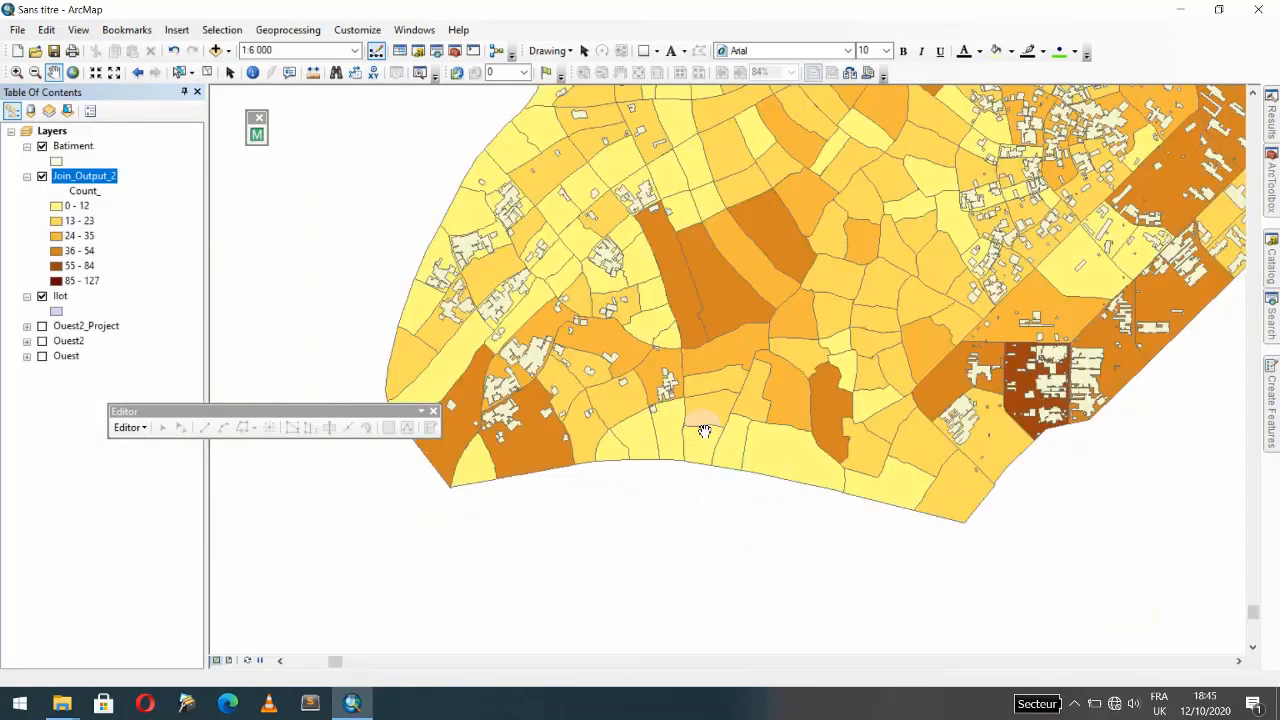
pyautogui.moveTo(941, 188); pyautogui.dragTo(732, 385)
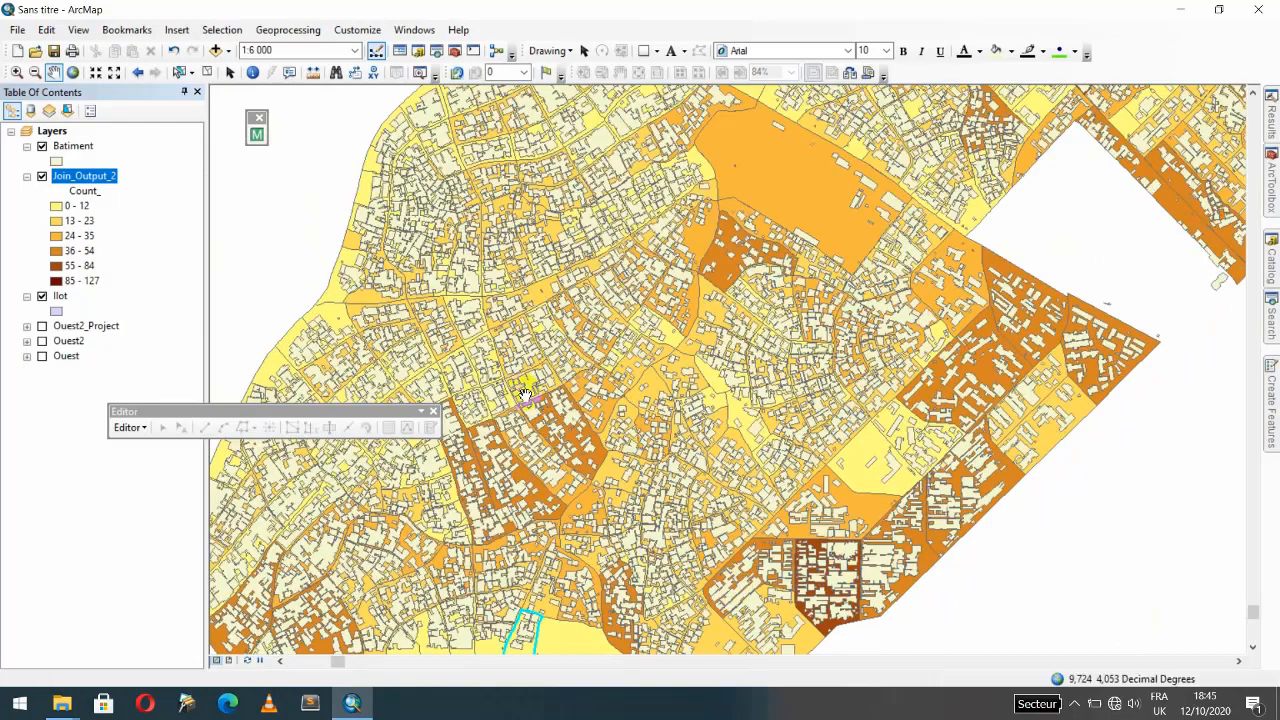
pyautogui.moveTo(388, 585); pyautogui.dragTo(640, 420)
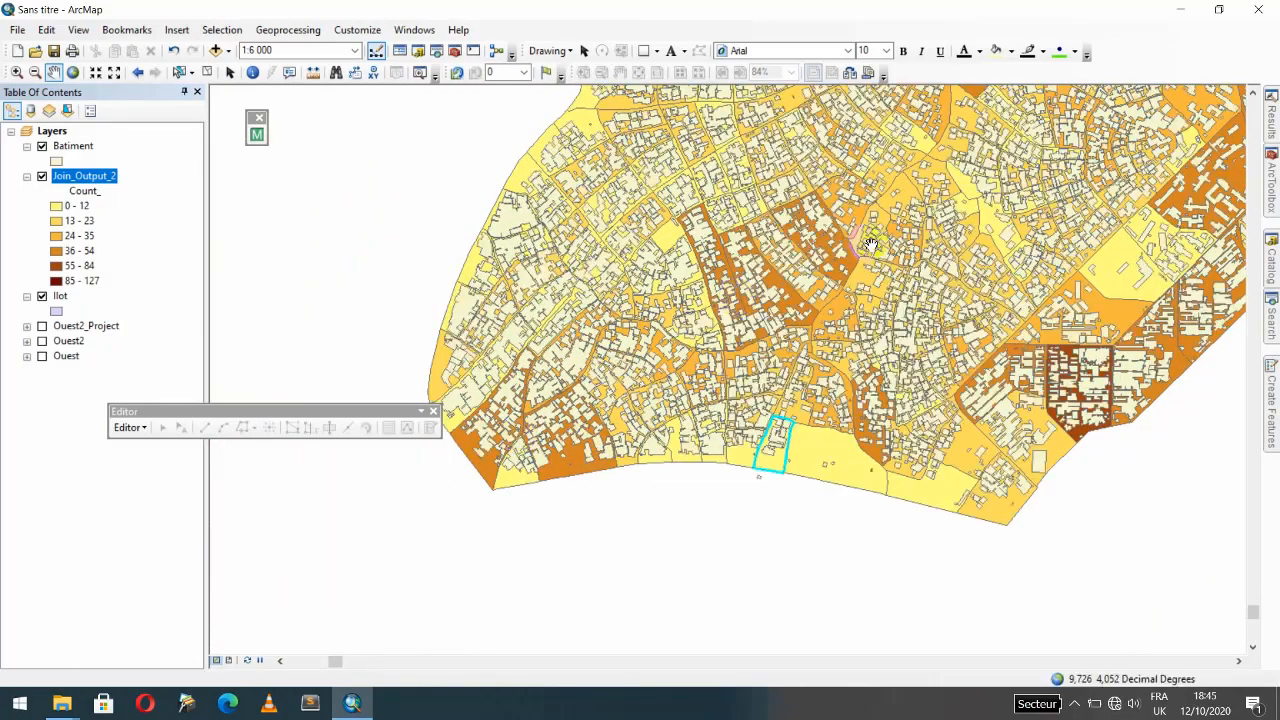
pyautogui.moveTo(885, 232); pyautogui.dragTo(580, 527)
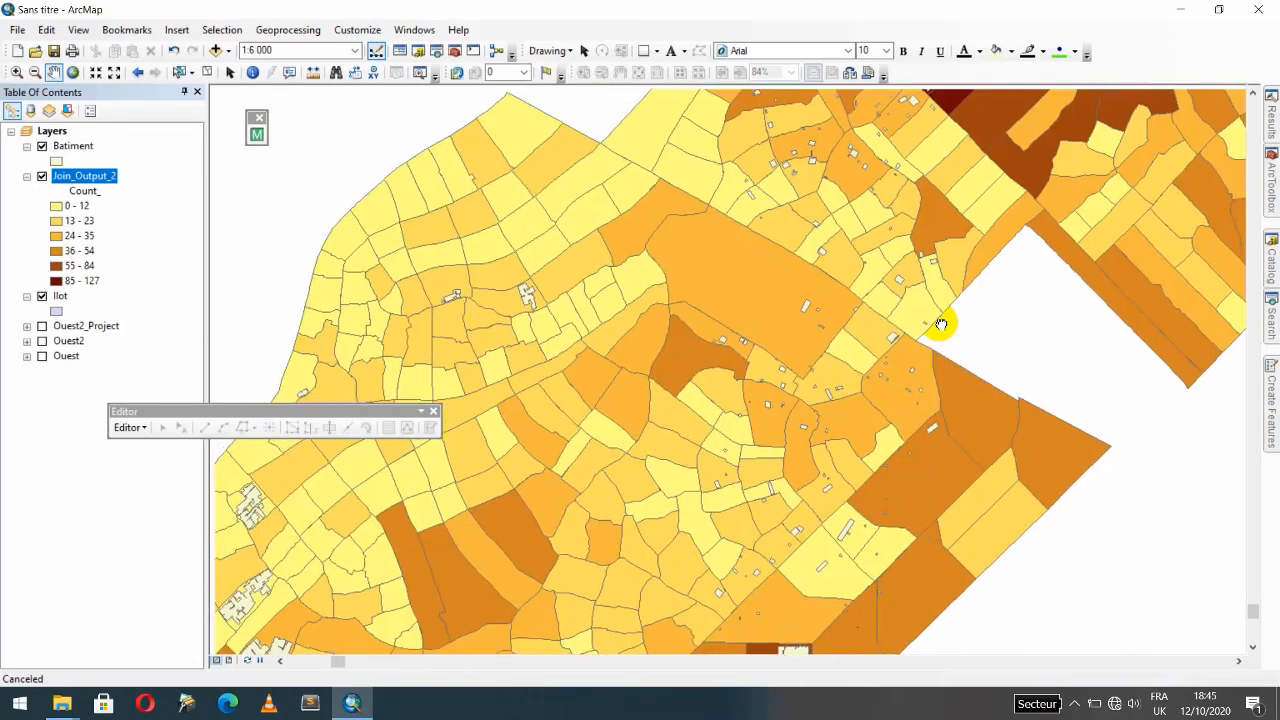
pyautogui.moveTo(943, 320); pyautogui.dragTo(629, 586)
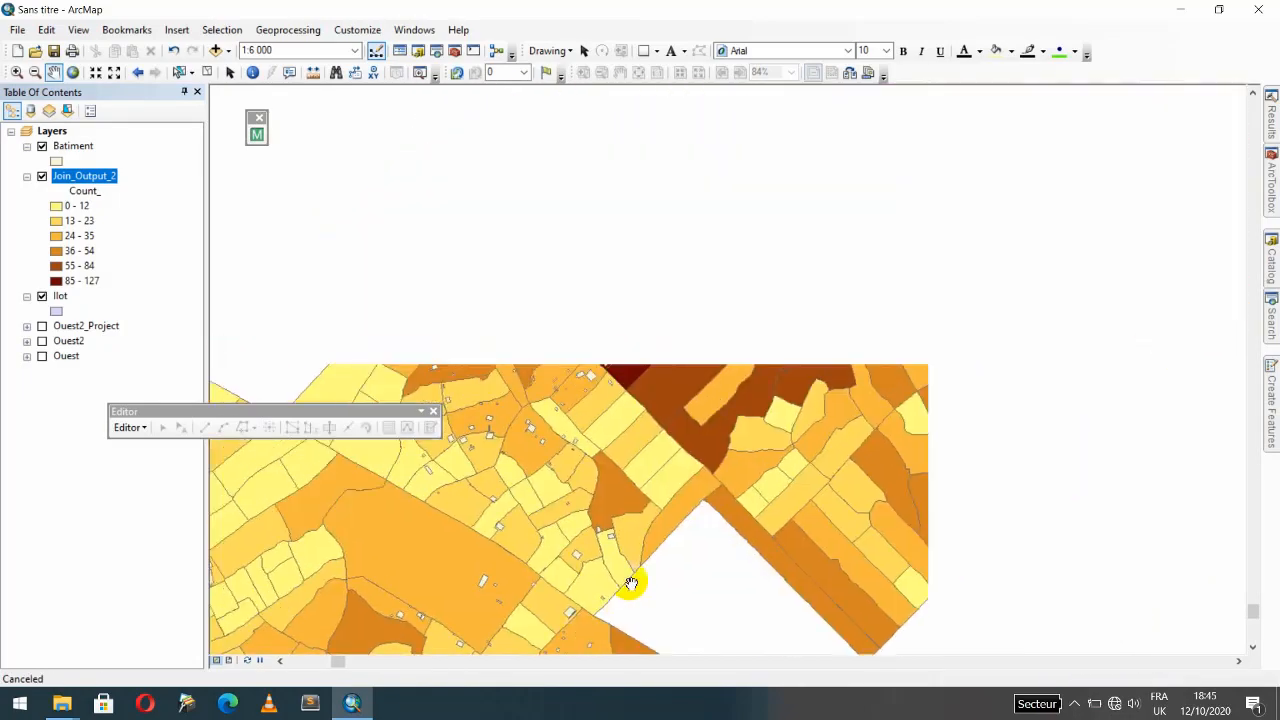
pyautogui.moveTo(765, 265); pyautogui.dragTo(627, 455)
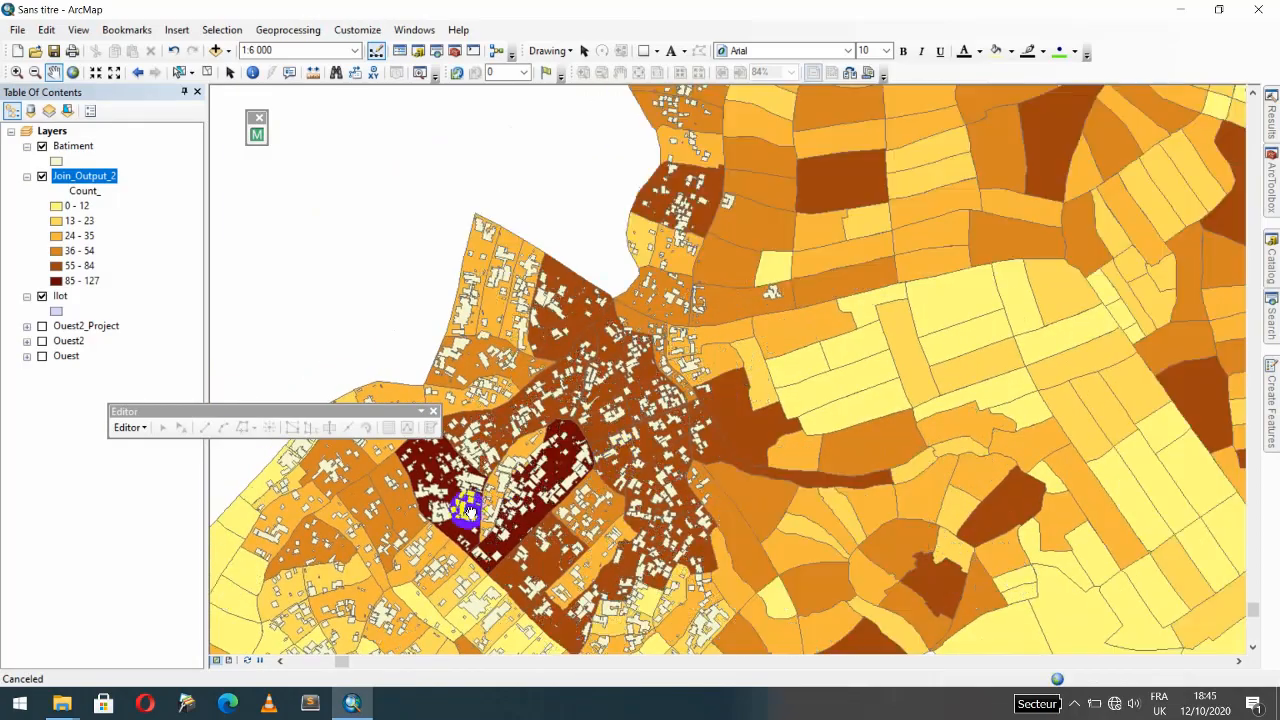
pyautogui.moveTo(467, 508); pyautogui.dragTo(565, 424)
pyautogui.moveTo(660, 355); pyautogui.dragTo(572, 473)
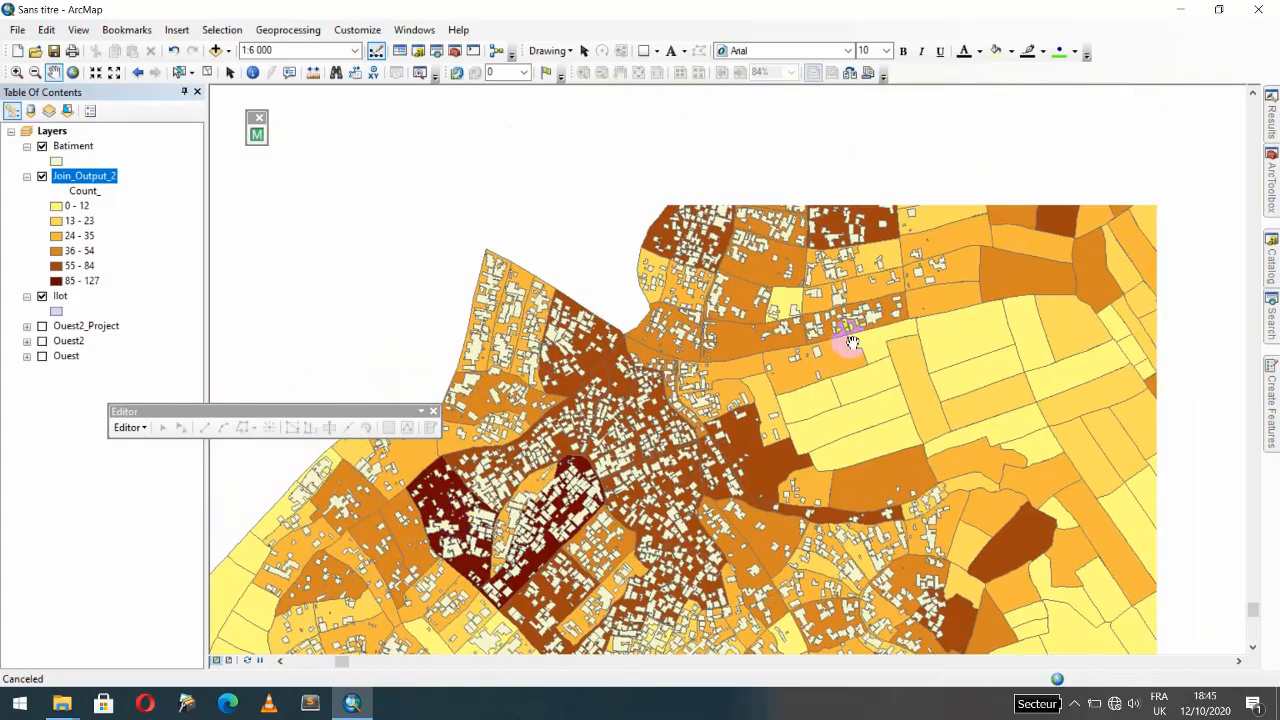
pyautogui.moveTo(850, 341); pyautogui.dragTo(640, 520)
pyautogui.scroll(-1, 636, 526)
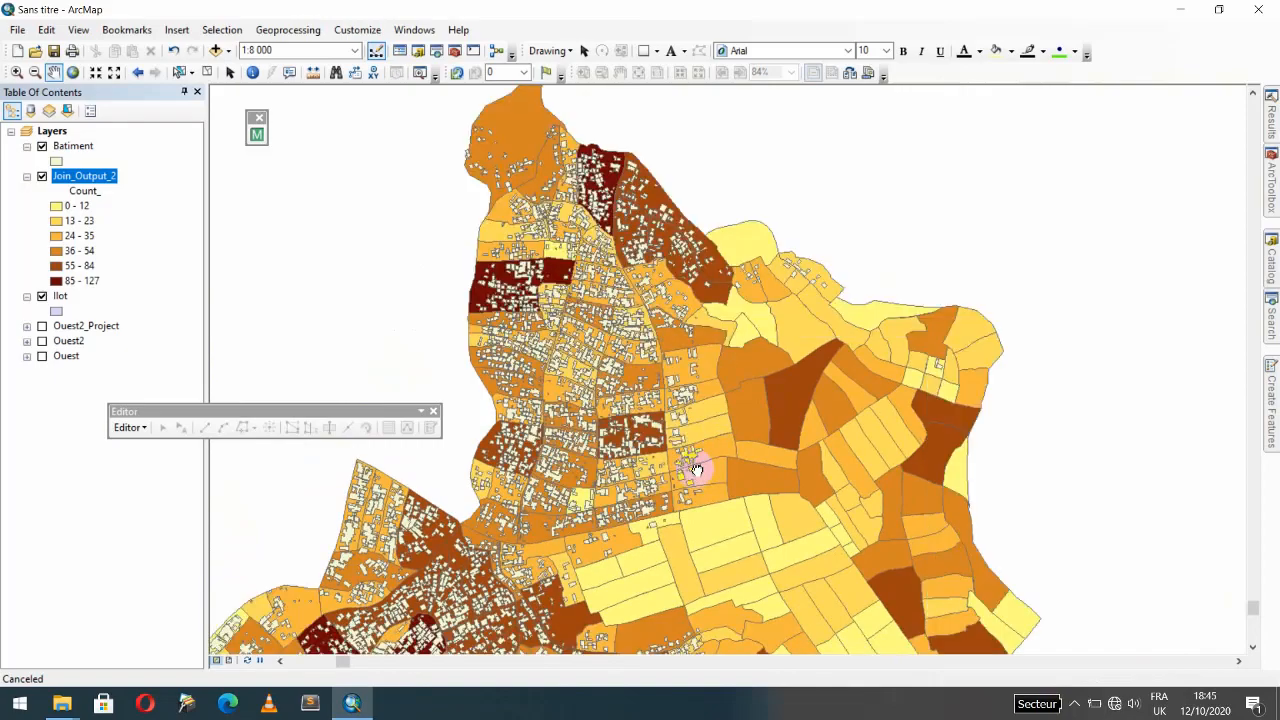
pyautogui.moveTo(696, 470); pyautogui.dragTo(708, 320)
pyautogui.moveTo(738, 507); pyautogui.dragTo(790, 317)
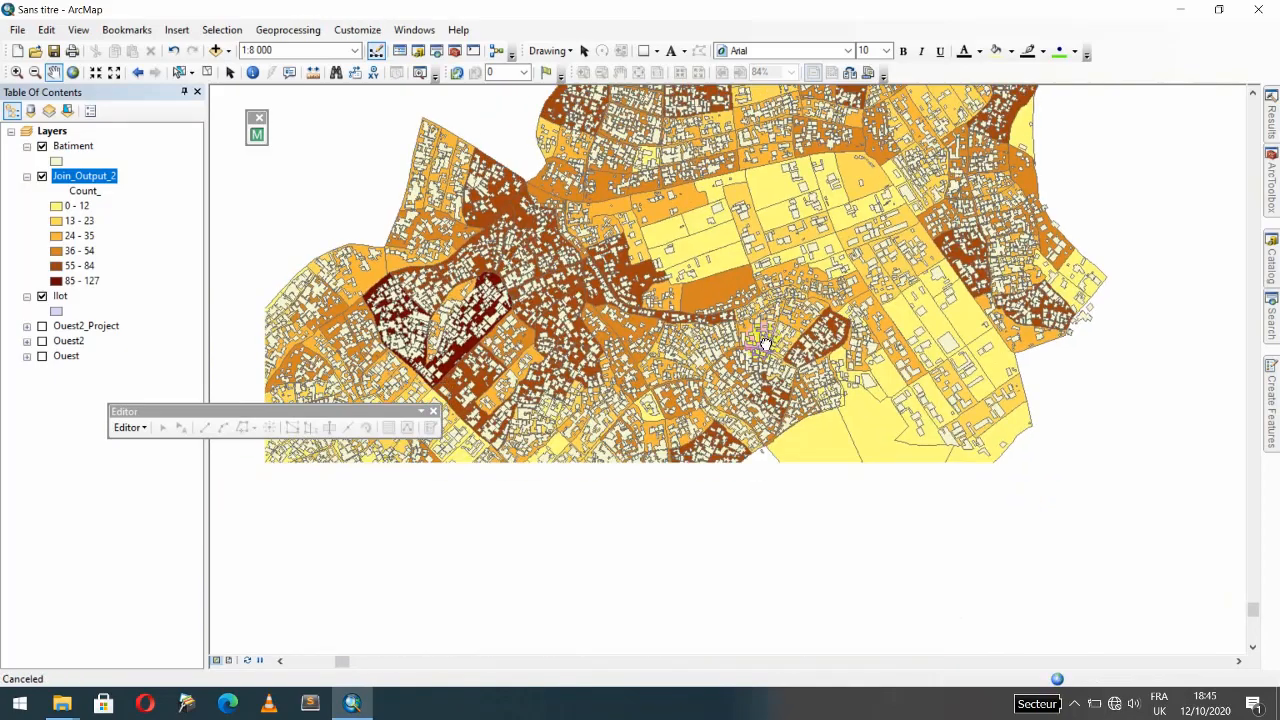
pyautogui.moveTo(828, 476); pyautogui.dragTo(882, 351)
pyautogui.moveTo(369, 448); pyautogui.dragTo(680, 293)
pyautogui.moveTo(533, 345); pyautogui.dragTo(743, 251)
pyautogui.moveTo(541, 403); pyautogui.dragTo(692, 337)
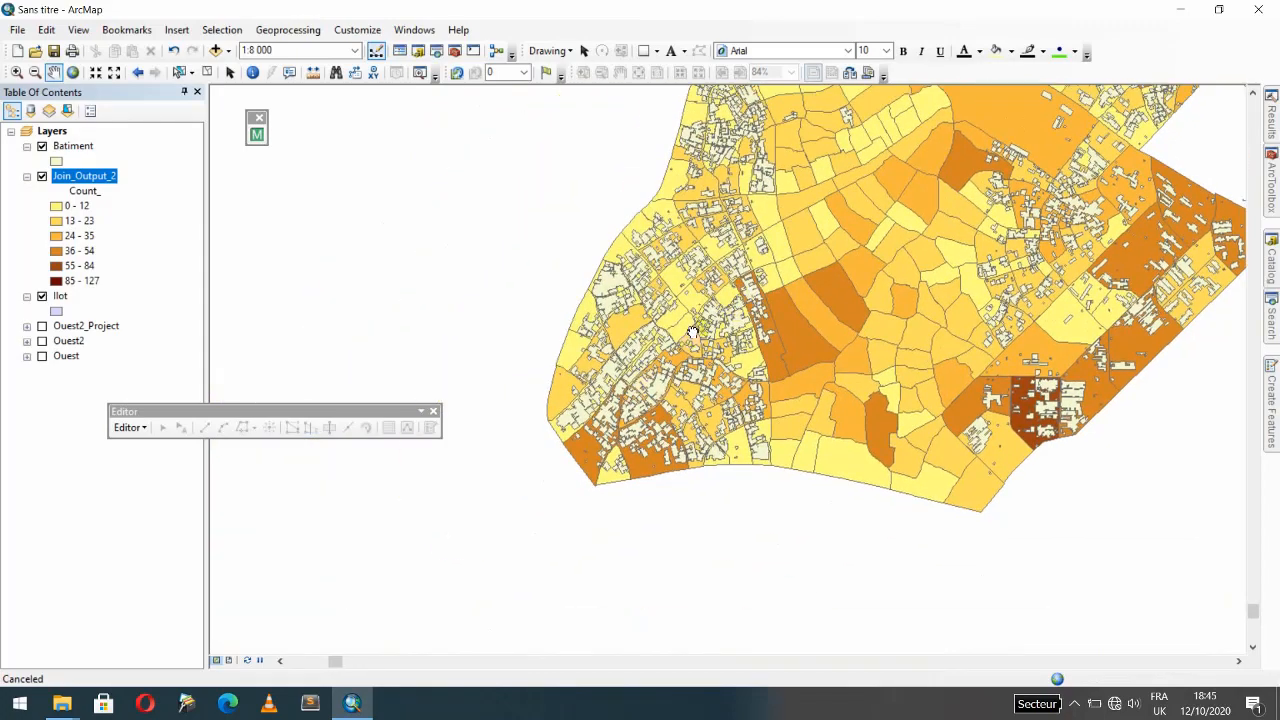